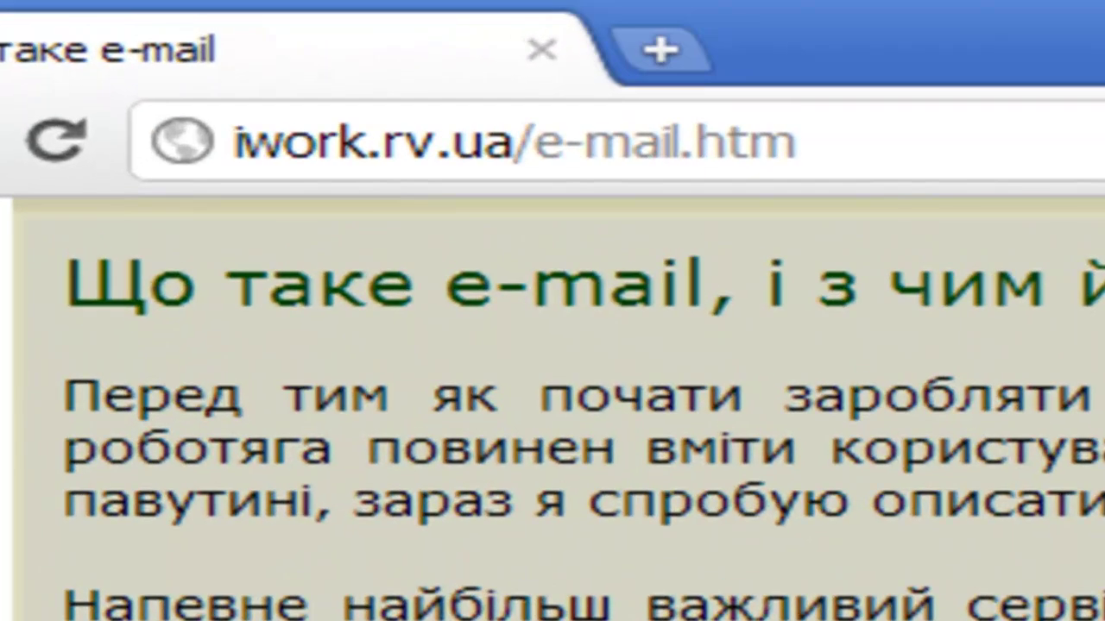
drag(798, 142, 236, 151)
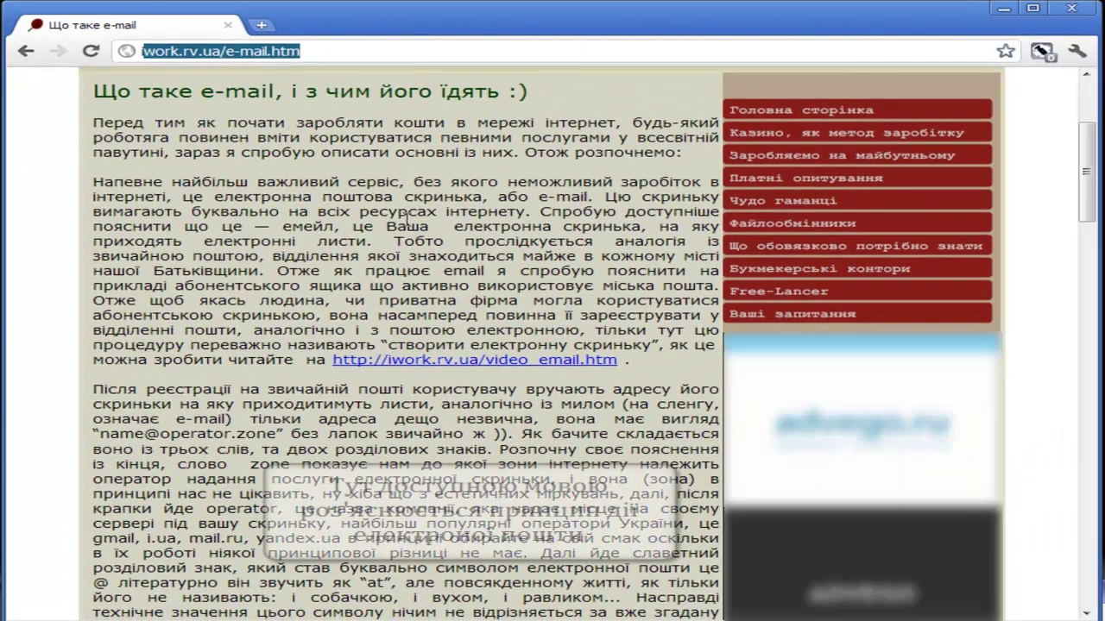
click(446, 256)
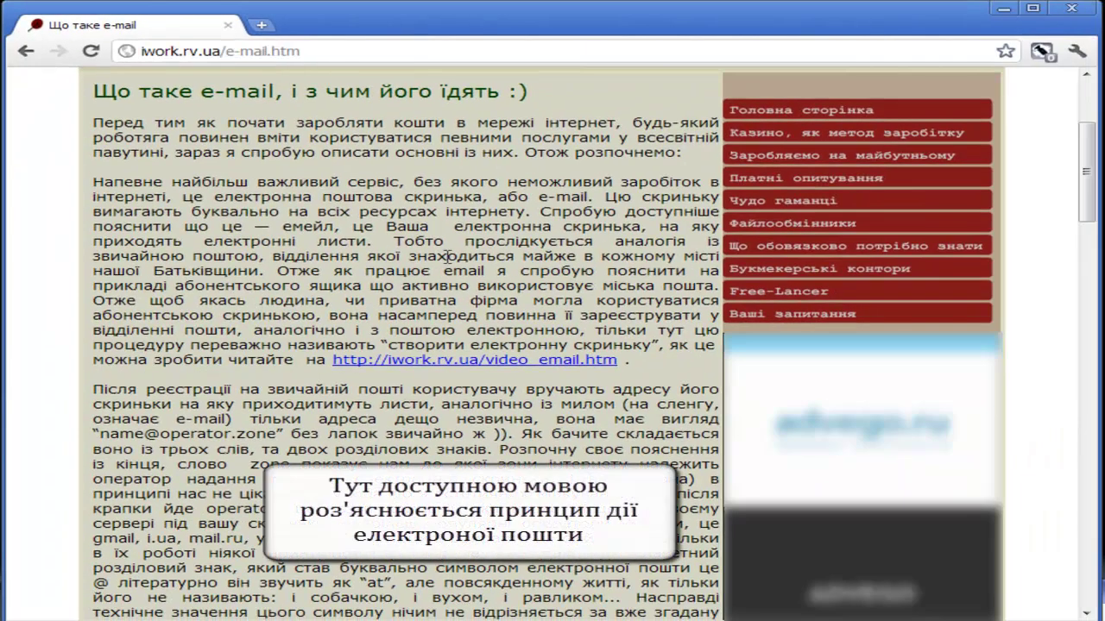
scroll(346, 297, down, 1)
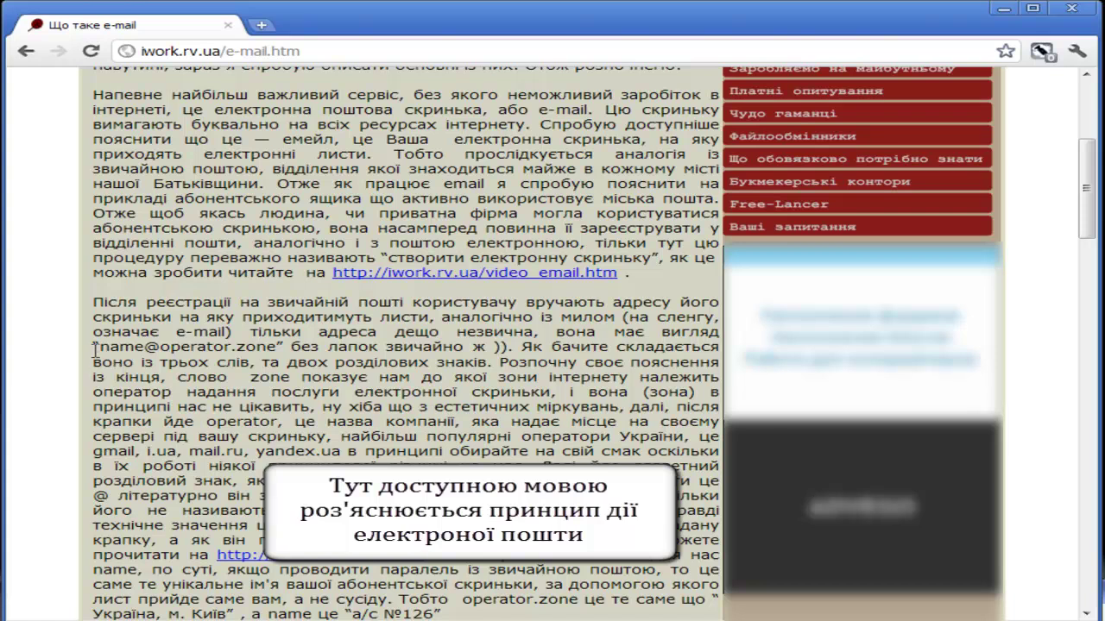
drag(104, 346, 276, 346)
click(439, 405)
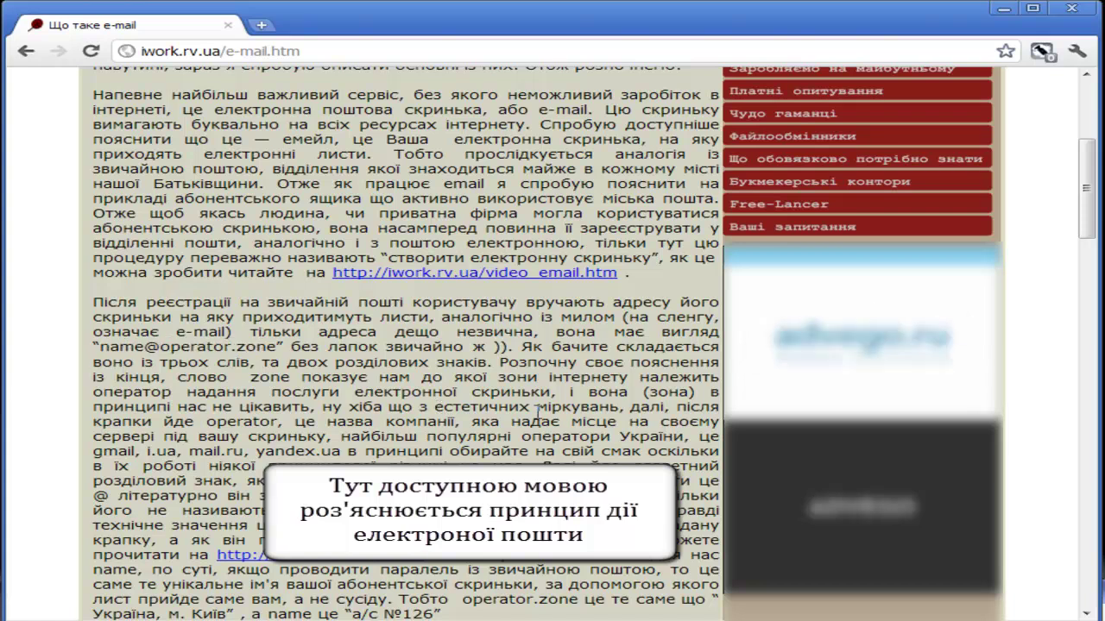
scroll(564, 380, down, 3)
scroll(564, 379, up, 7)
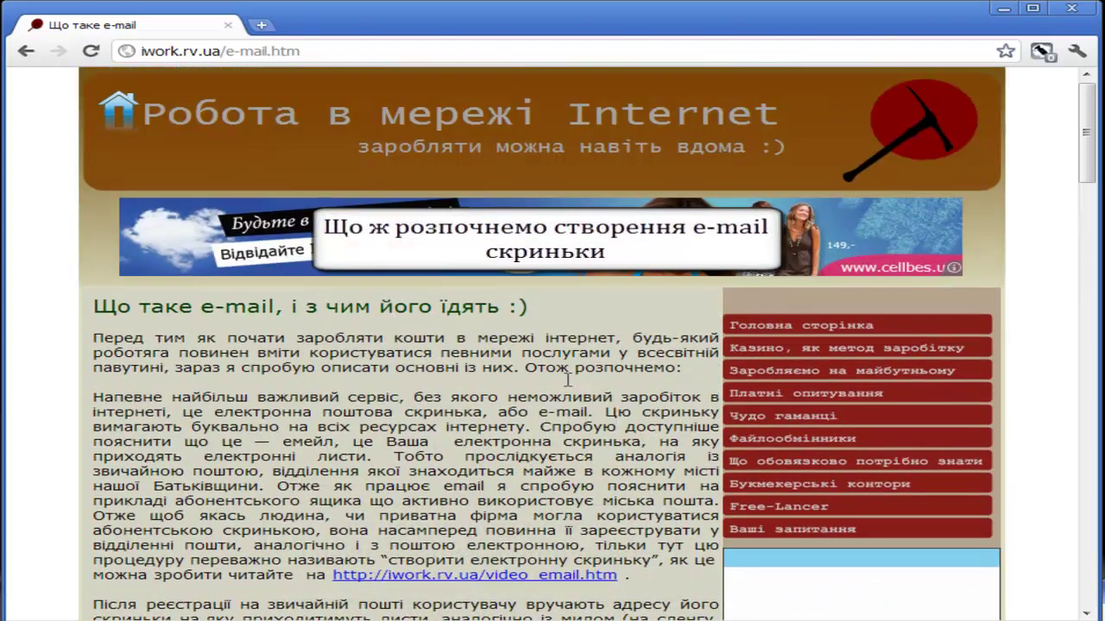
- Load webmail.meta.ua in a new second tab
click(260, 26)
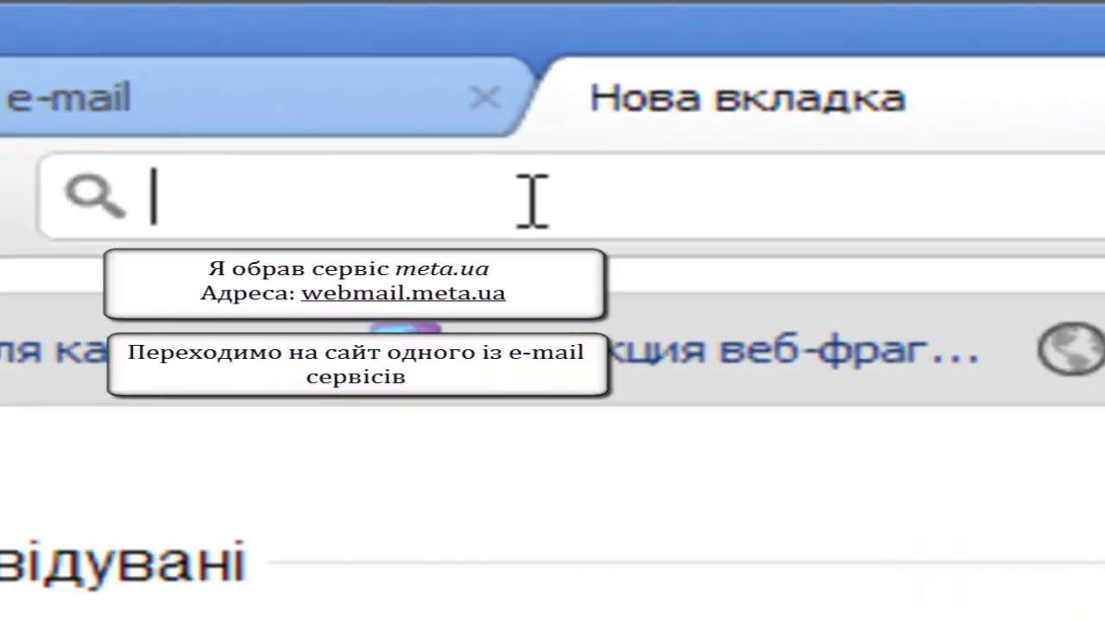
text(web)
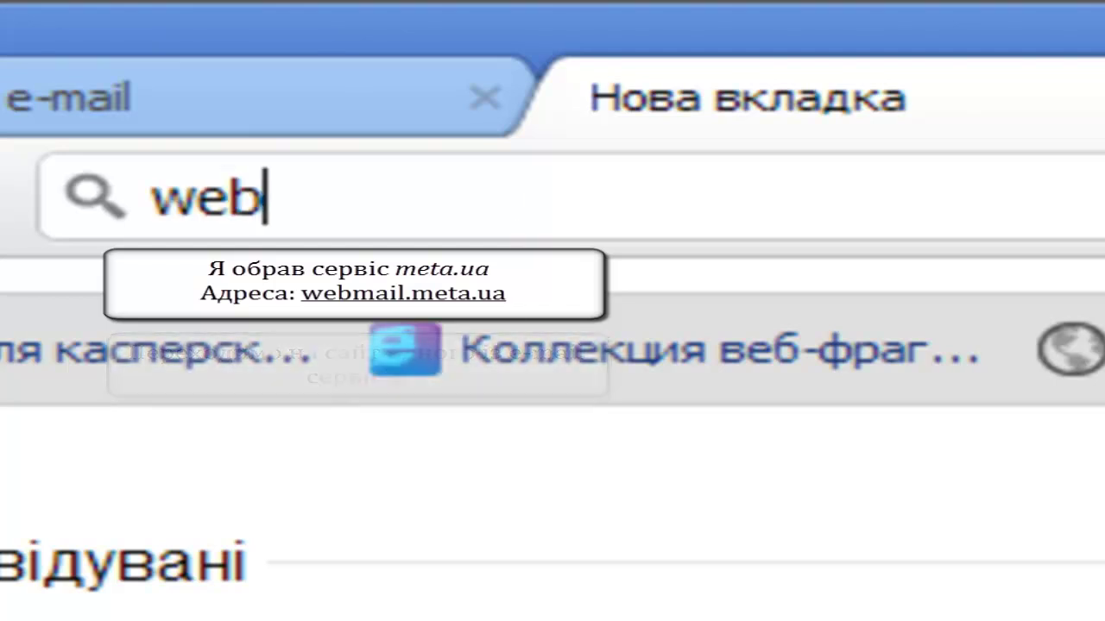
text(mai)
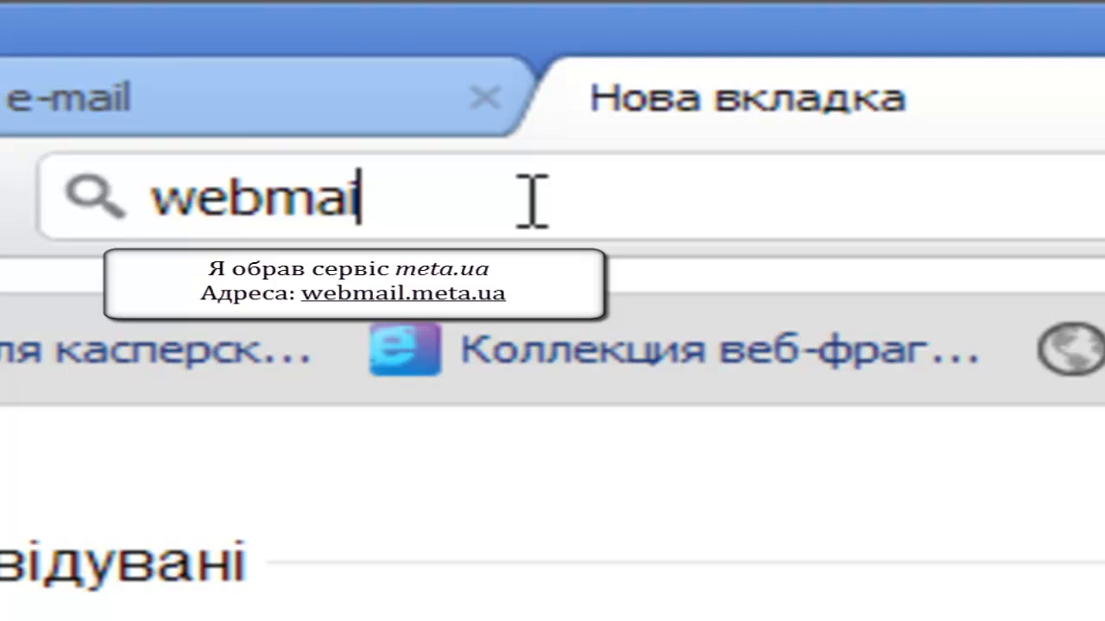
text(l.meta.ua)
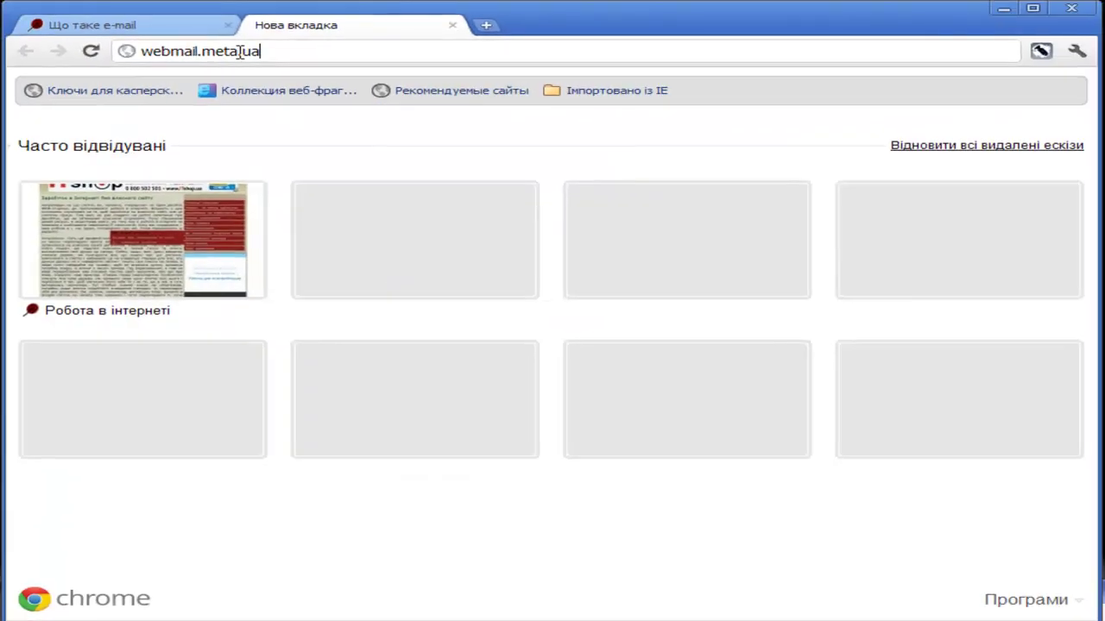
key(Return)
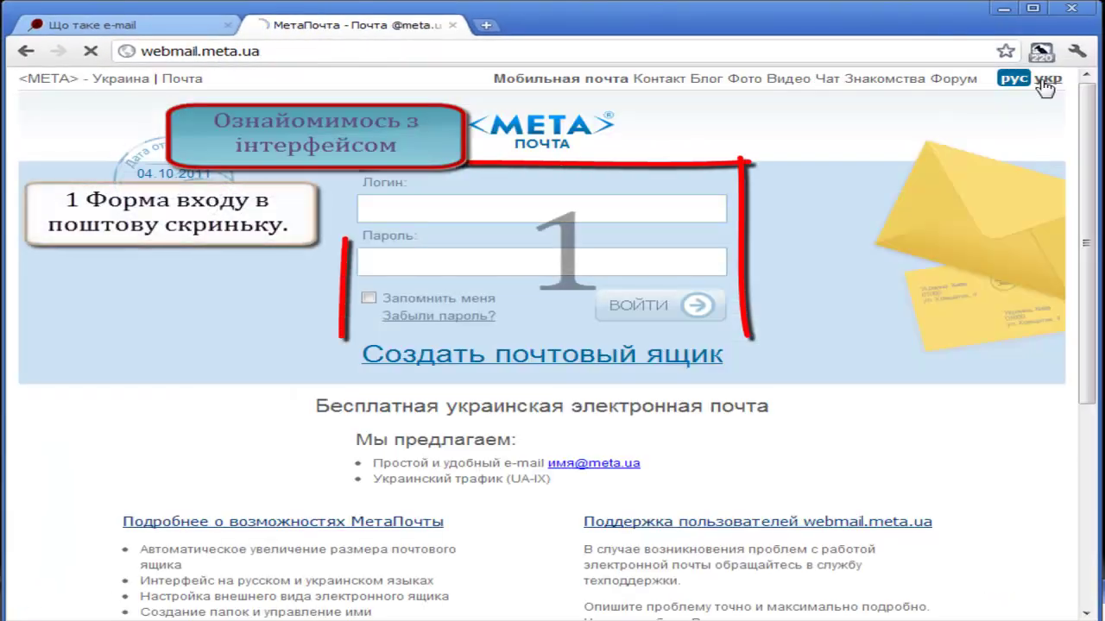
- Switch МетаПошта to Ukrainian (укр) and follow the 'Створити поштову скриньку' registration link
click(1046, 80)
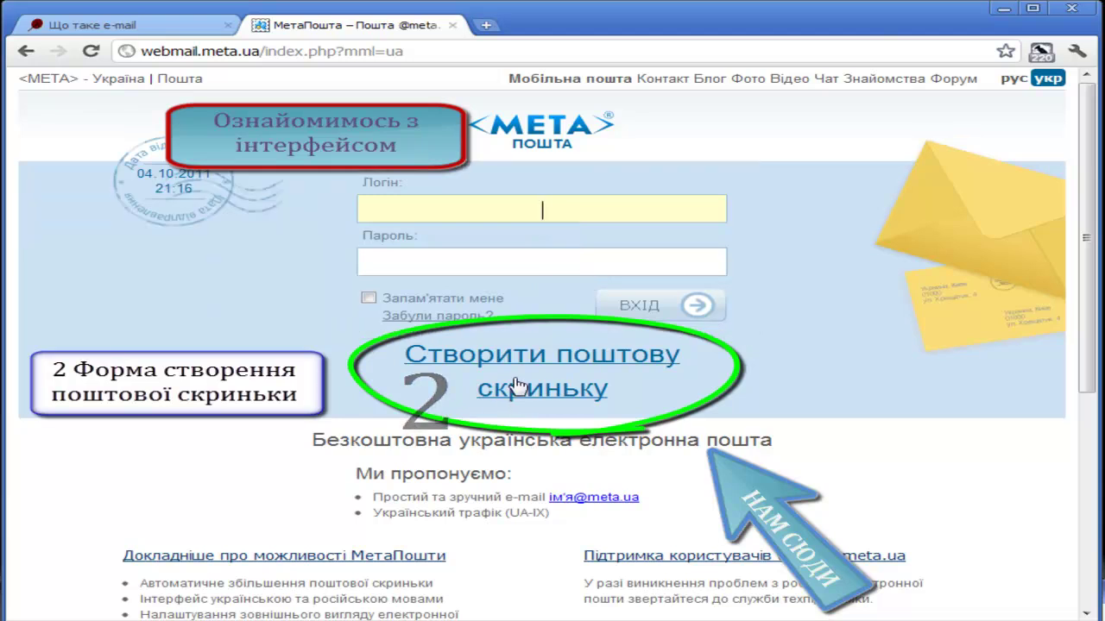
click(535, 358)
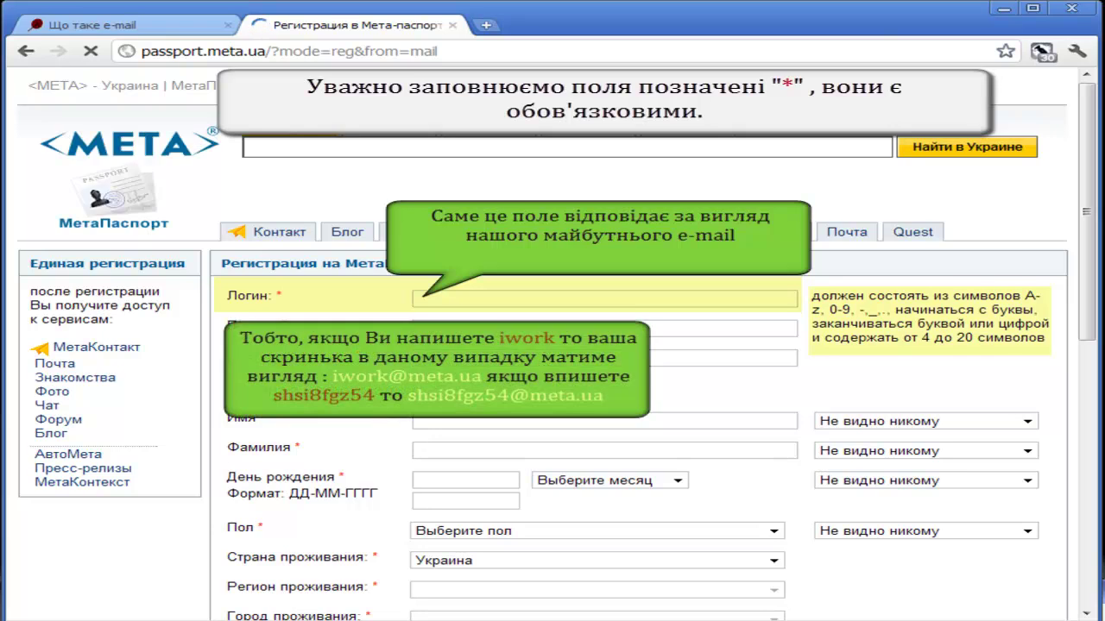
- Enter the user's first name and surname in the registration form's Имя and Фамилия fields
click(488, 300)
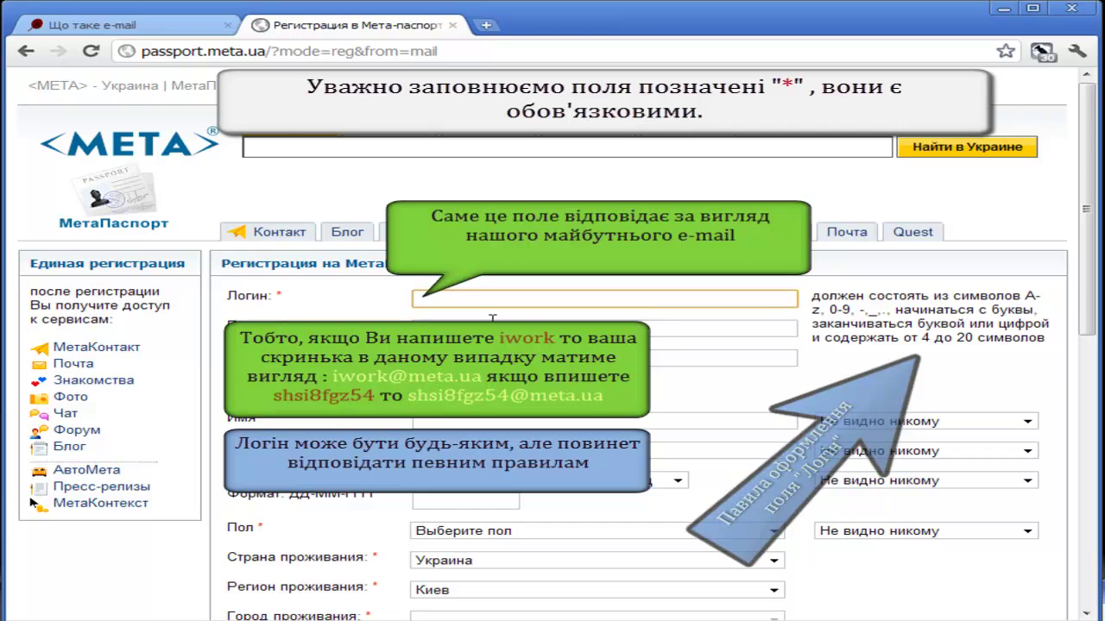
scroll(494, 317, down, 1)
click(518, 334)
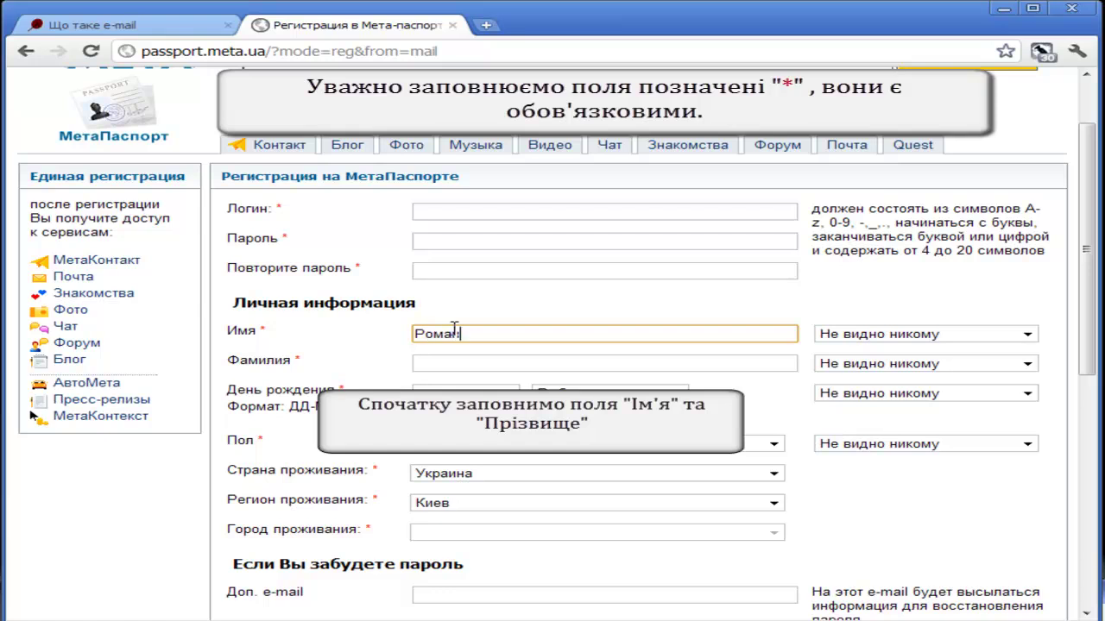
click(439, 365)
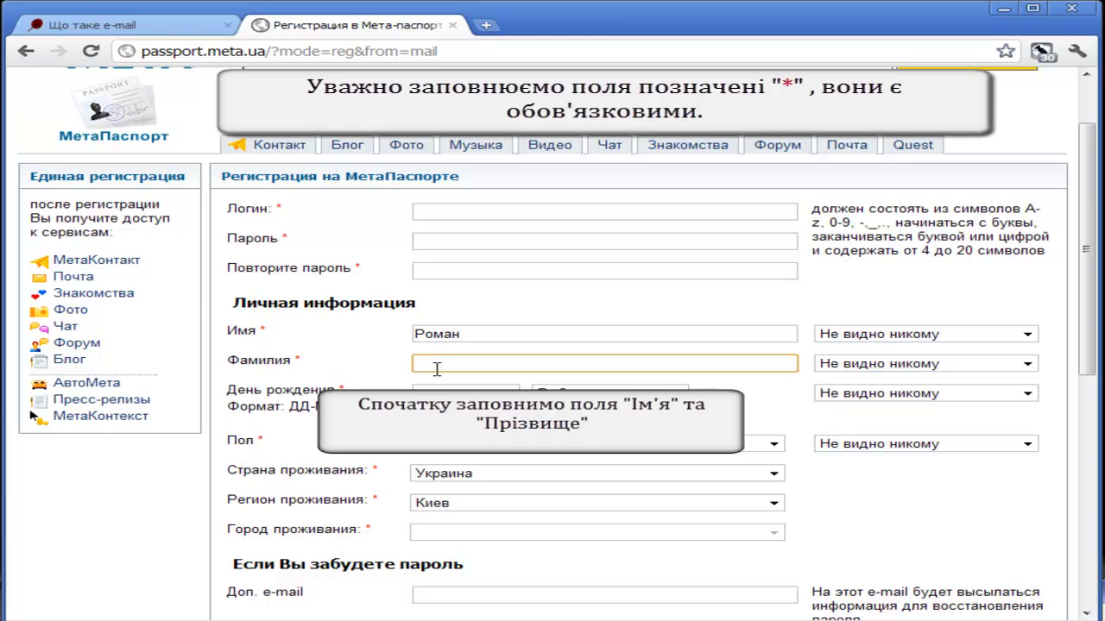
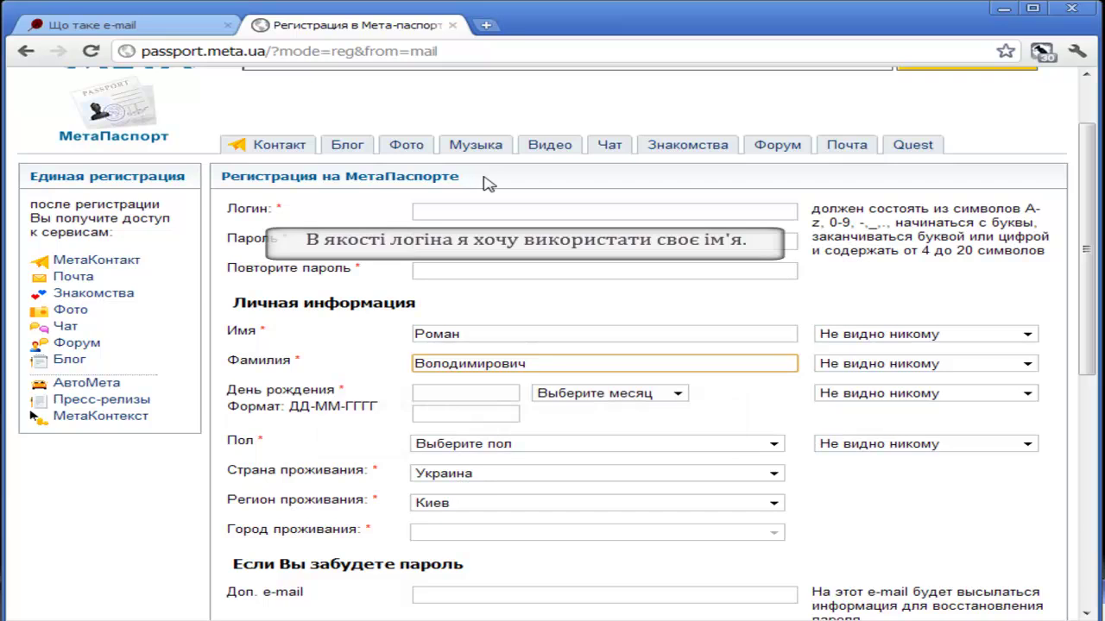
- Try the first name in Latin letters as the login and find it reported as 'Логин занят'
click(505, 208)
click(505, 205)
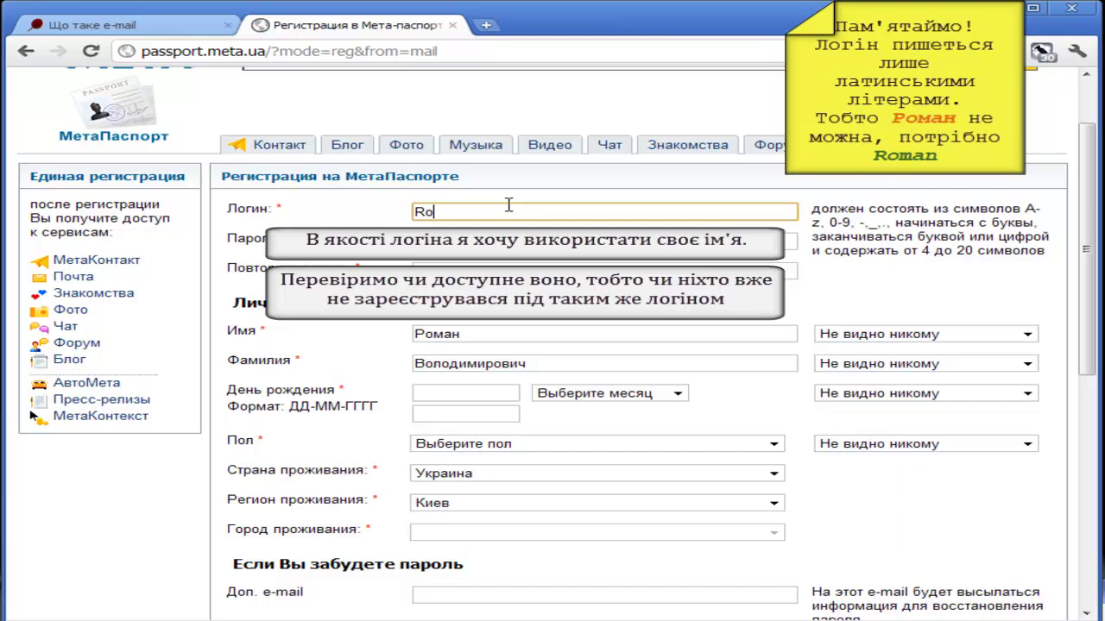
text(n)
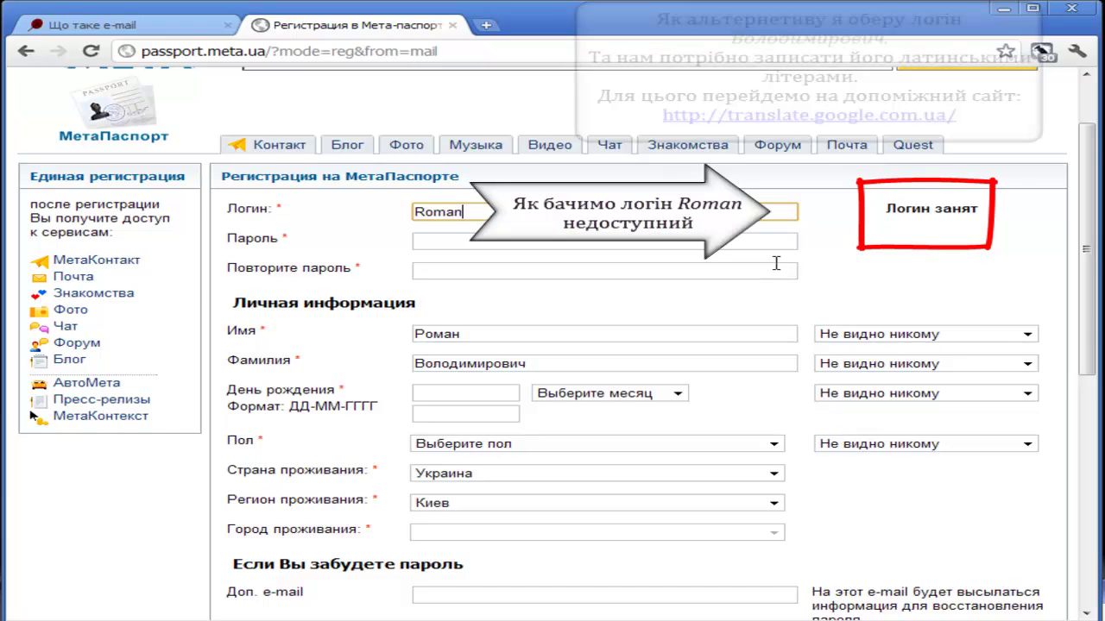
drag(884, 209, 975, 231)
click(975, 231)
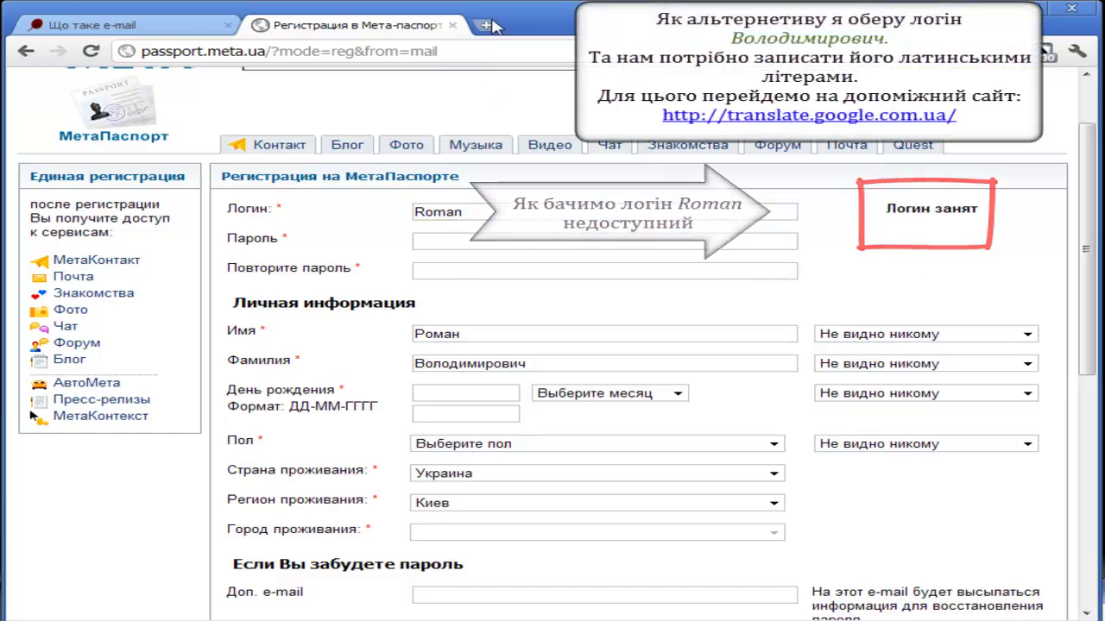
click(486, 25)
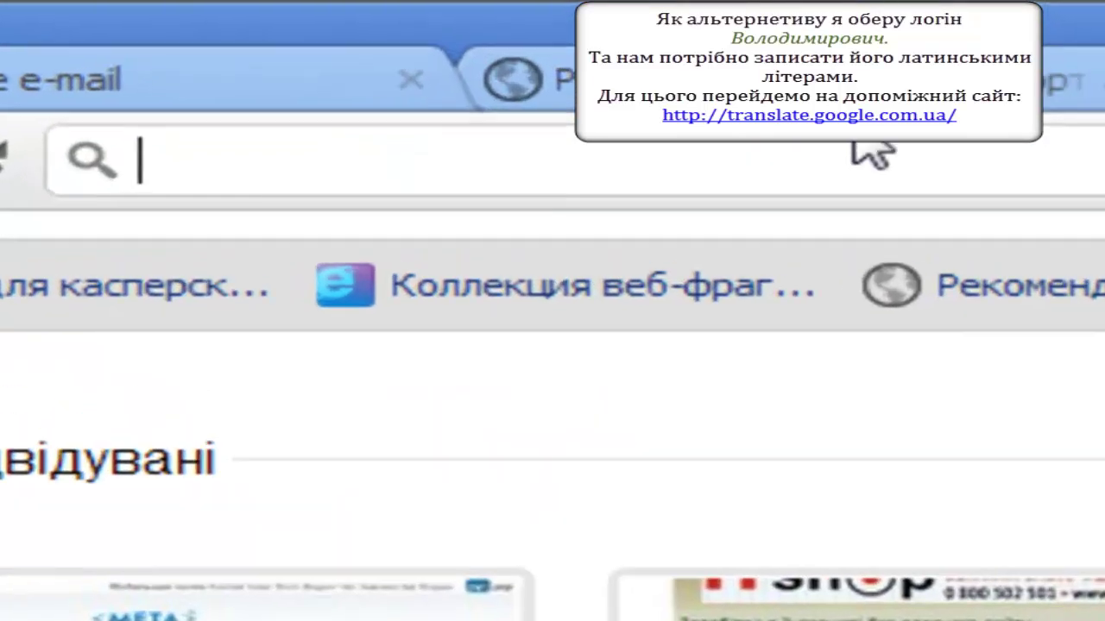
- Open Google Translate at translate.google.com.ua in the new tab
text(tr)
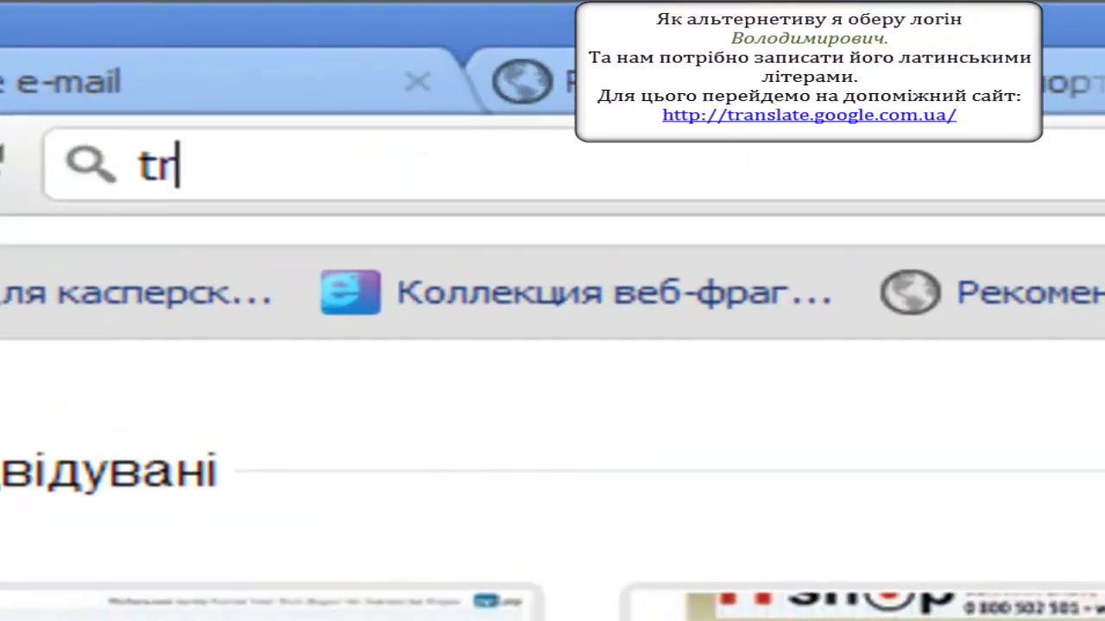
text(an)
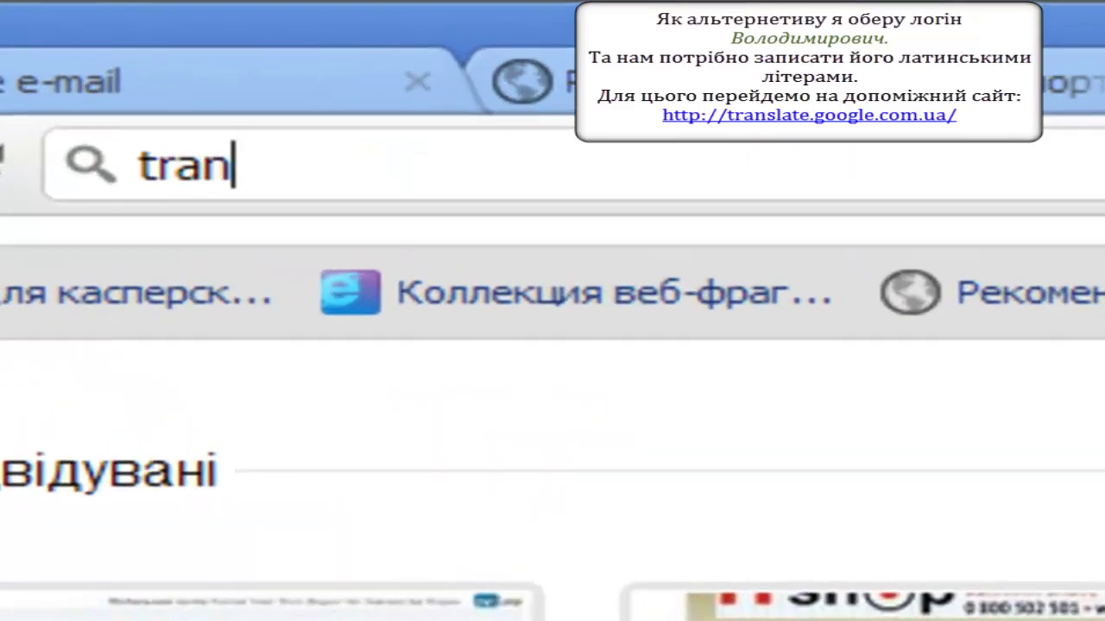
text(s)
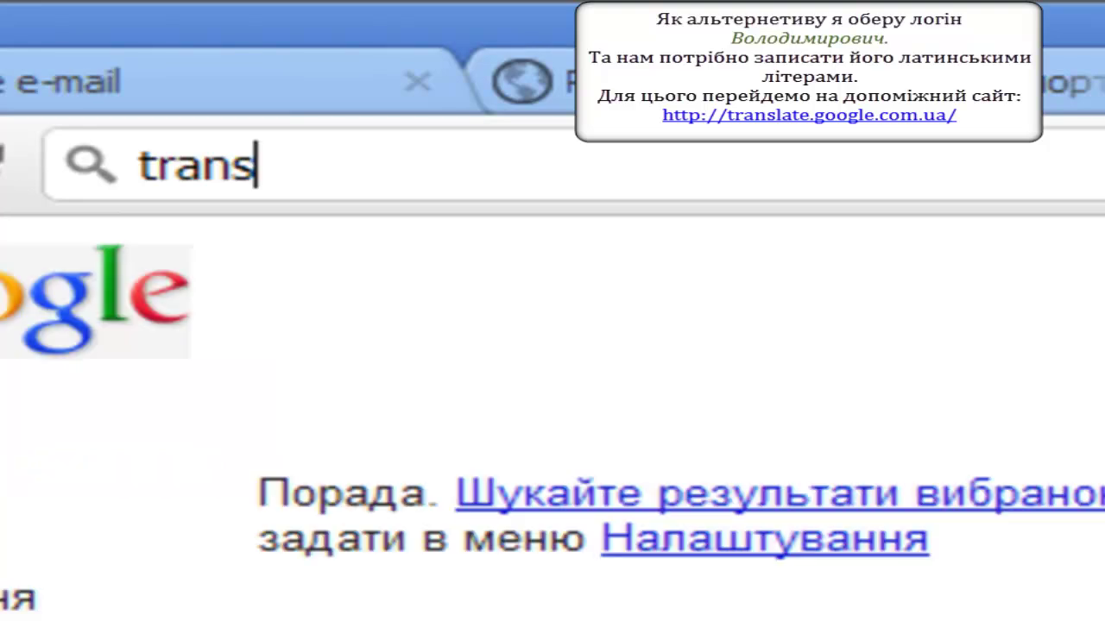
text(late.google.com.ua)
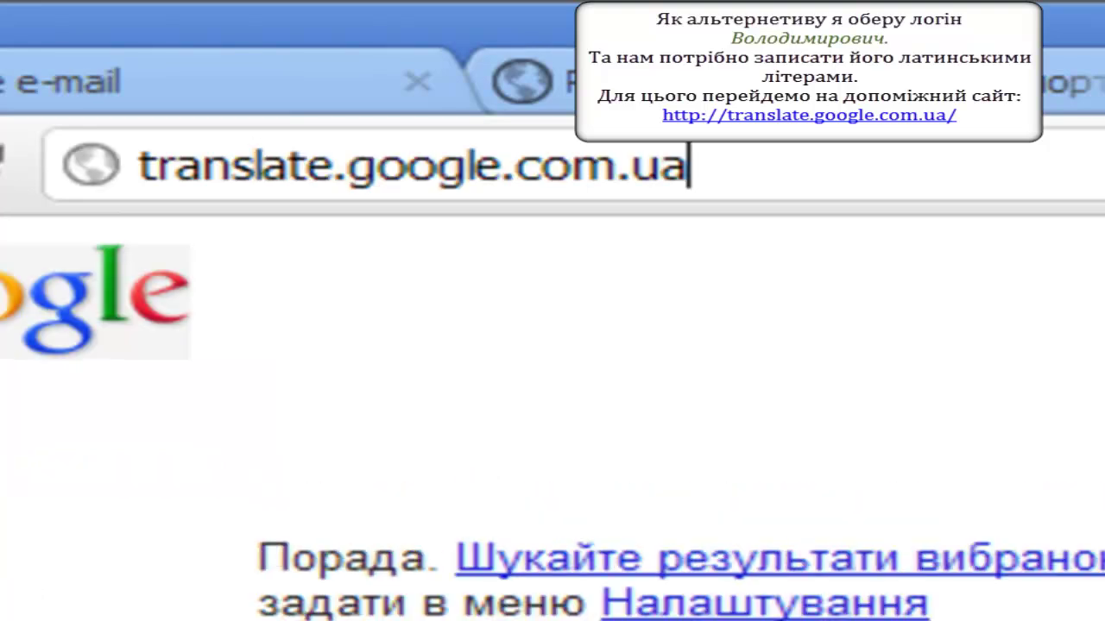
key(Return)
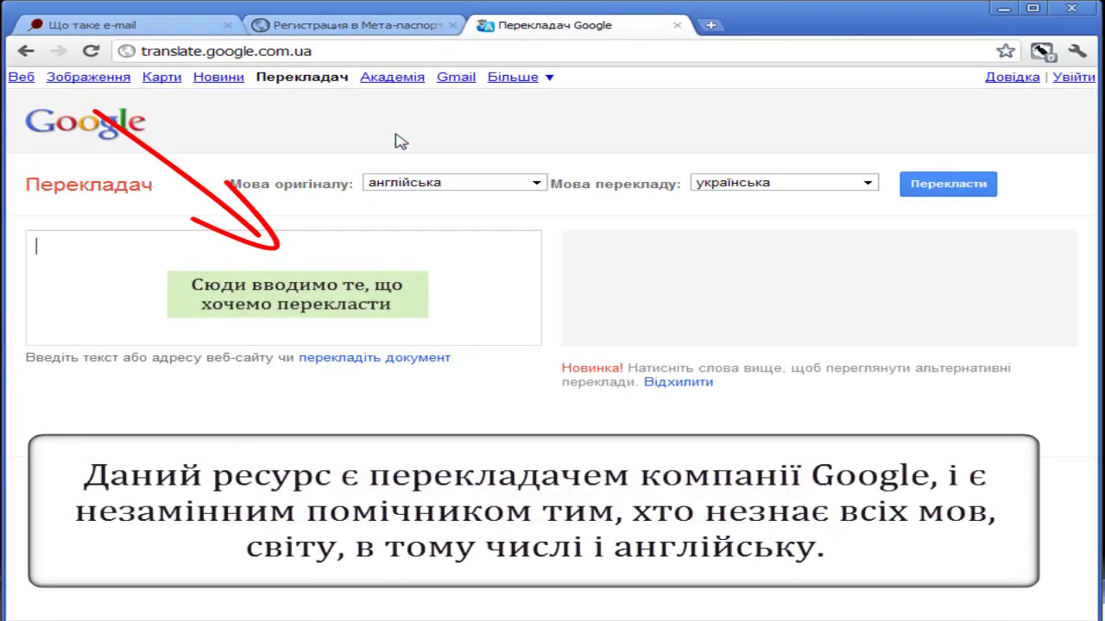
- Swap the languages to Ukrainian → English and place the cursor in the empty source box
click(477, 185)
click(426, 186)
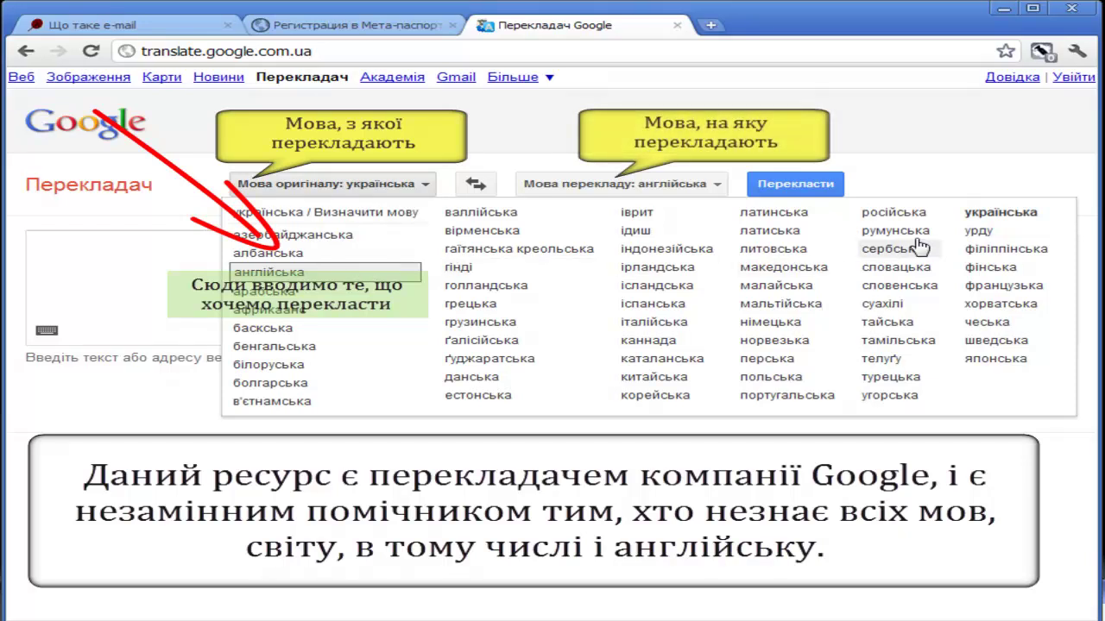
click(996, 216)
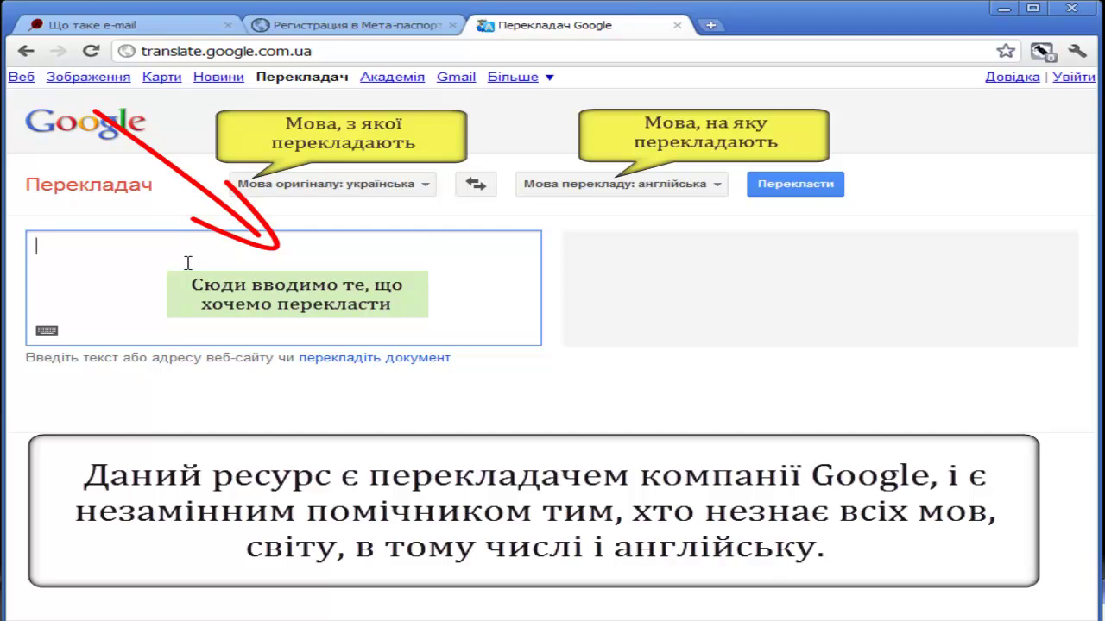
- Show the patronymic's Latin transliteration, select it, then erase the source word
text(В)
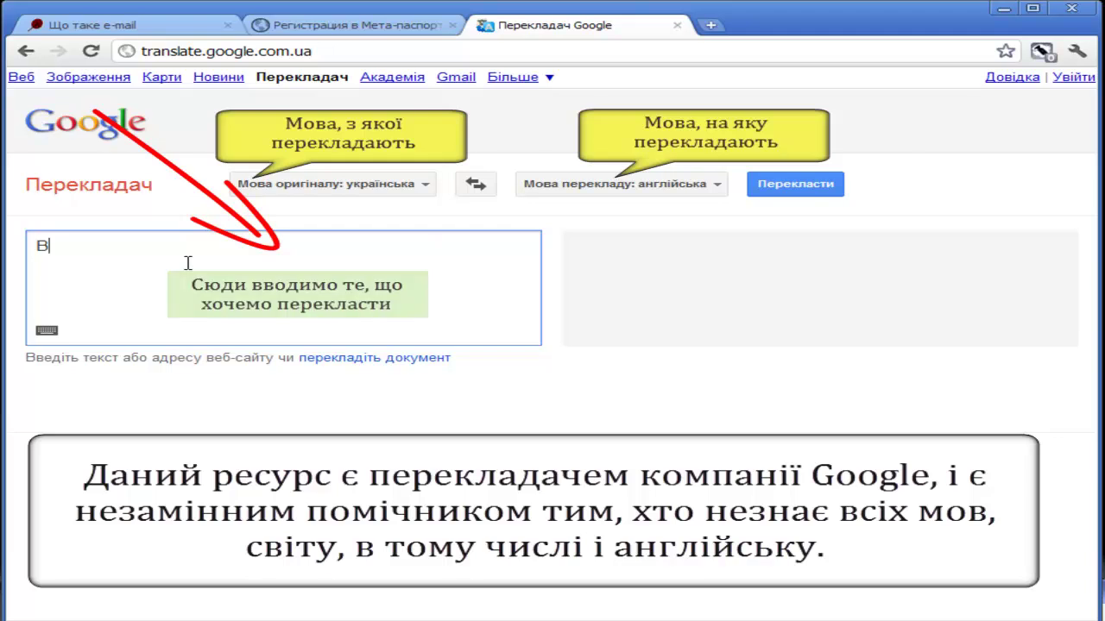
text(олоди)
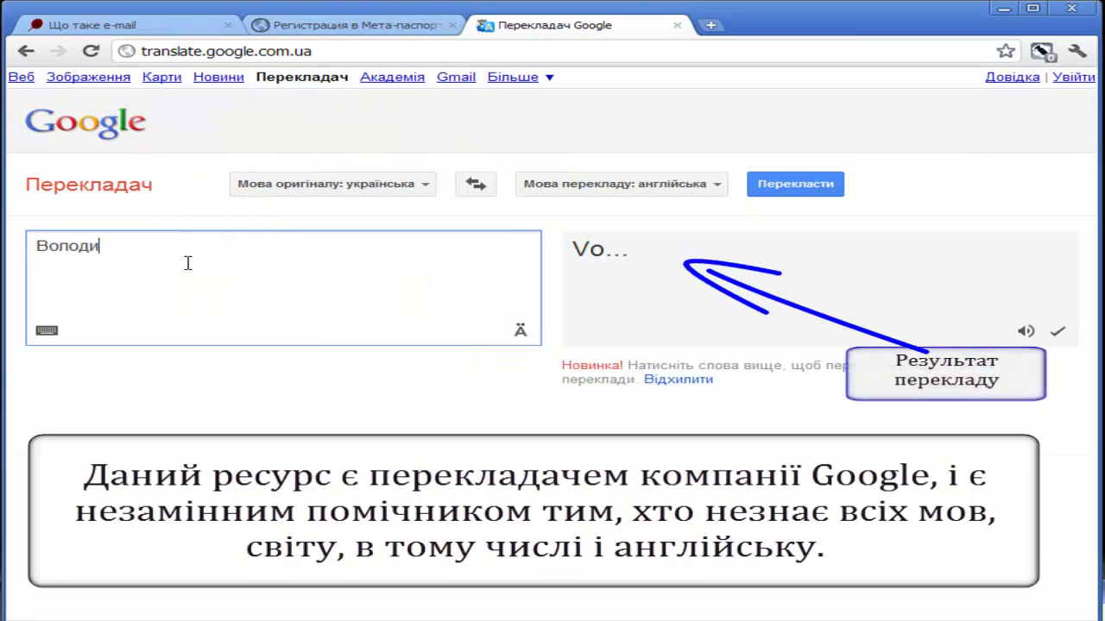
text(мирович)
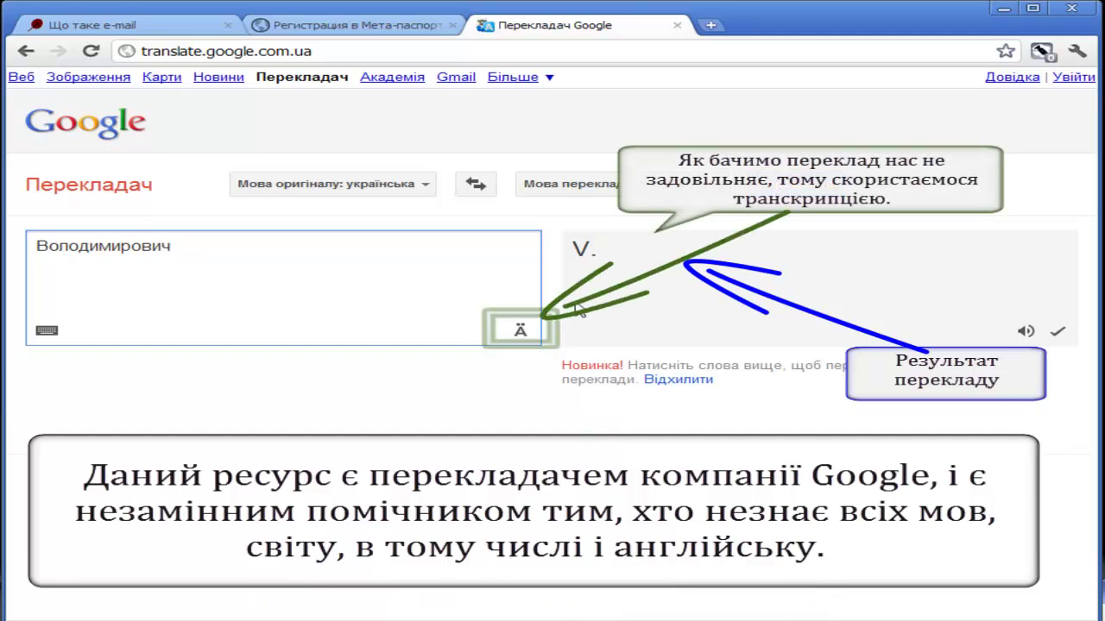
click(519, 331)
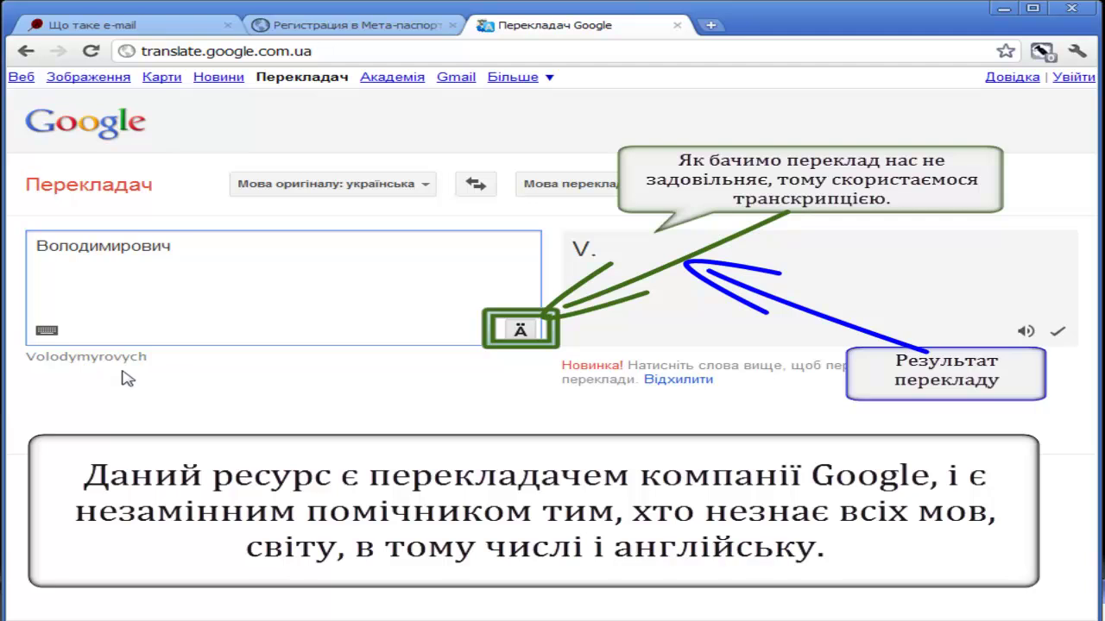
mouse_move(25, 355)
mouse_down()
mouse_move(155, 354)
mouse_move(168, 365)
mouse_up()
click(169, 251)
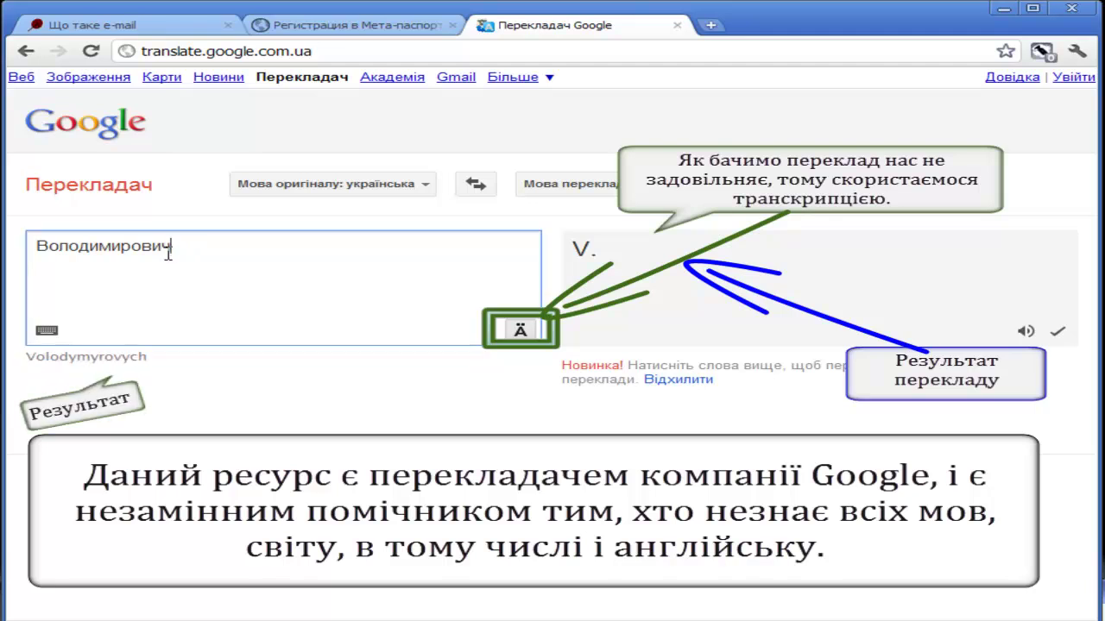
drag(178, 250, 22, 245)
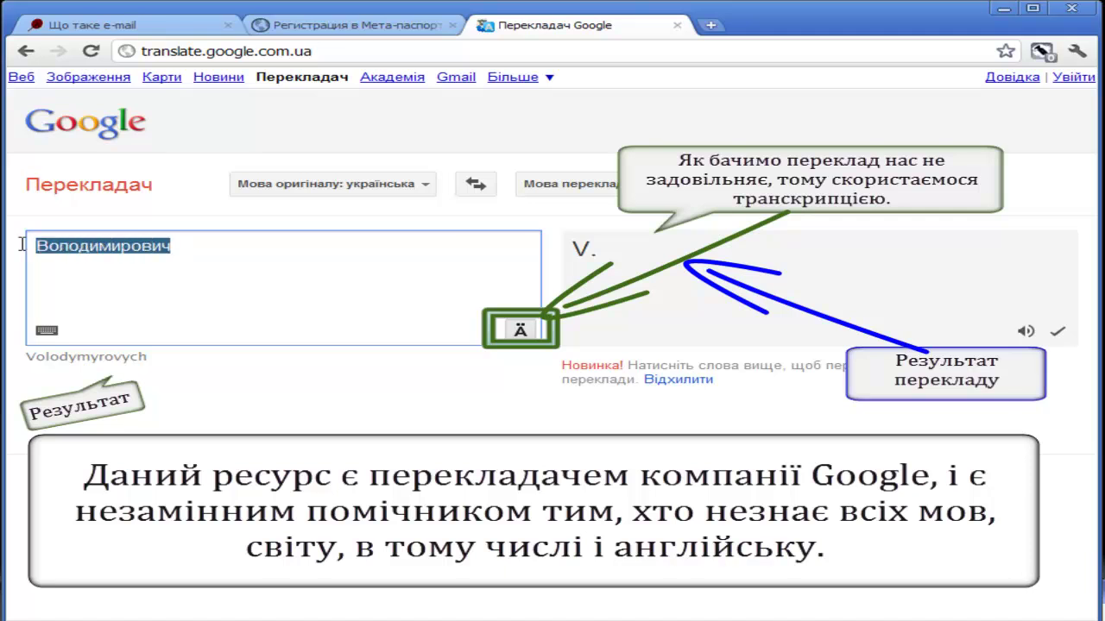
click(181, 249)
drag(180, 249, 33, 248)
key(ctrl+c)
key(BackSpace)
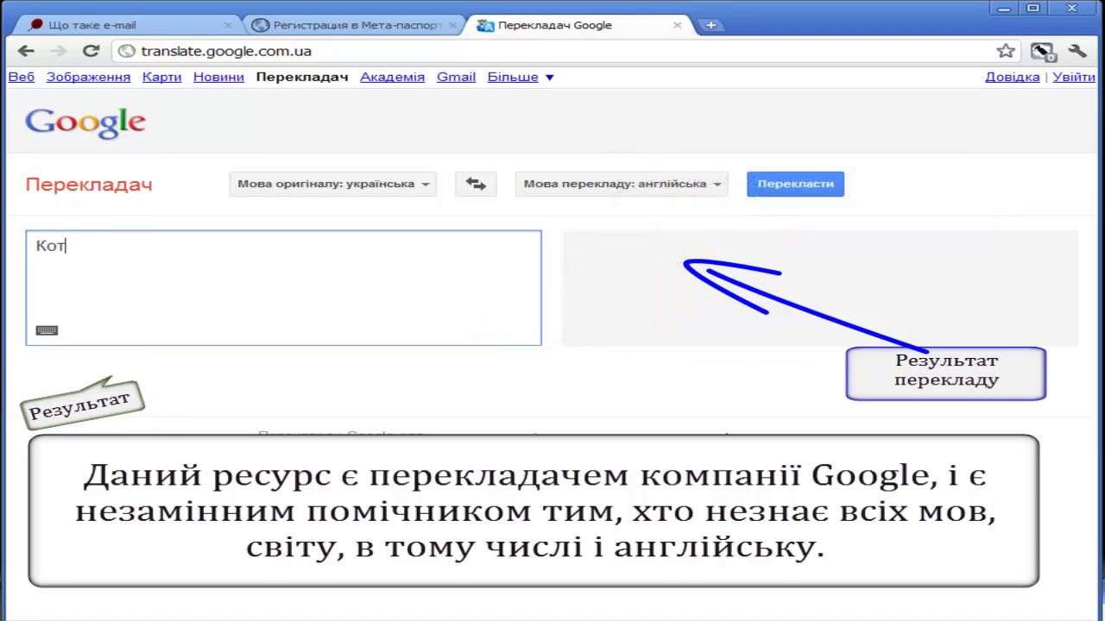
- Test the transliteration with other words such as Kotyhoroshko, then clear the source box
text(Котигоро)
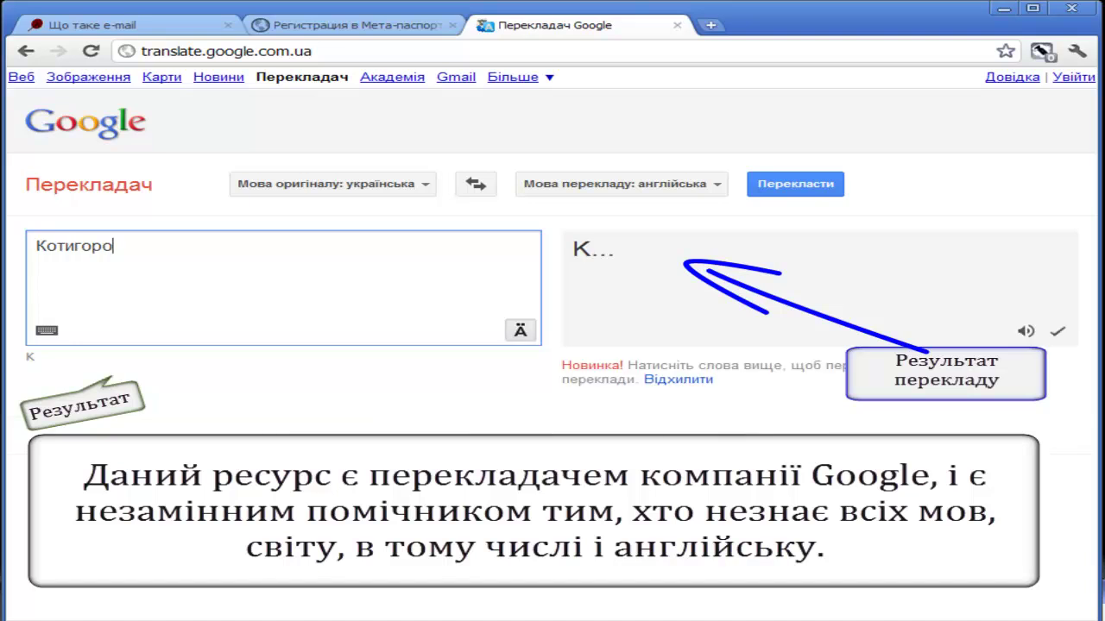
text(шко)
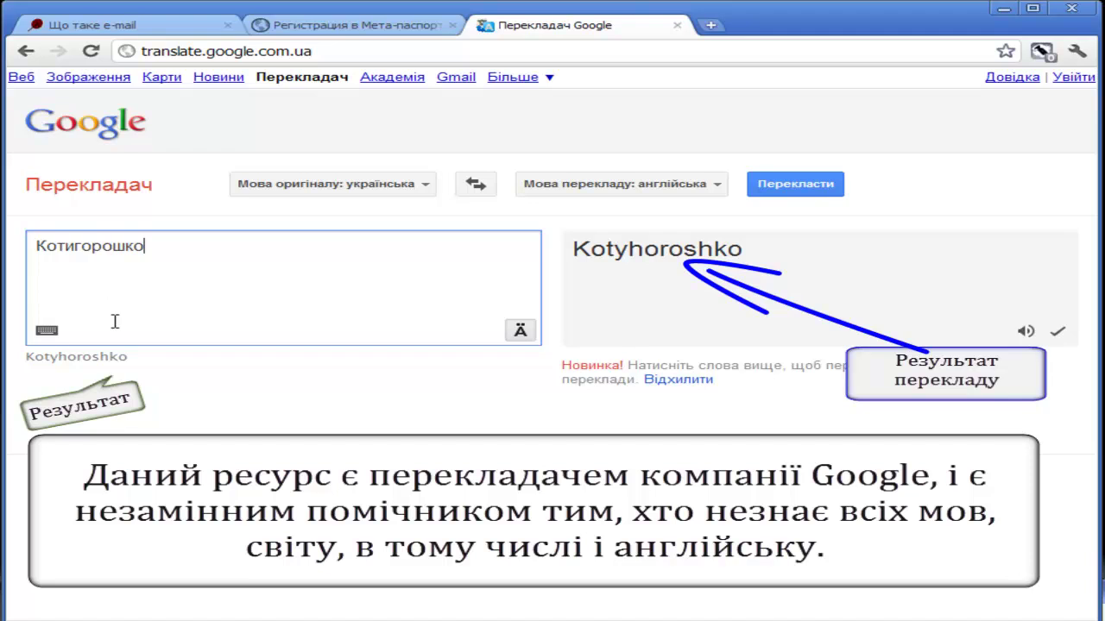
drag(30, 377, 142, 377)
drag(162, 247, 15, 247)
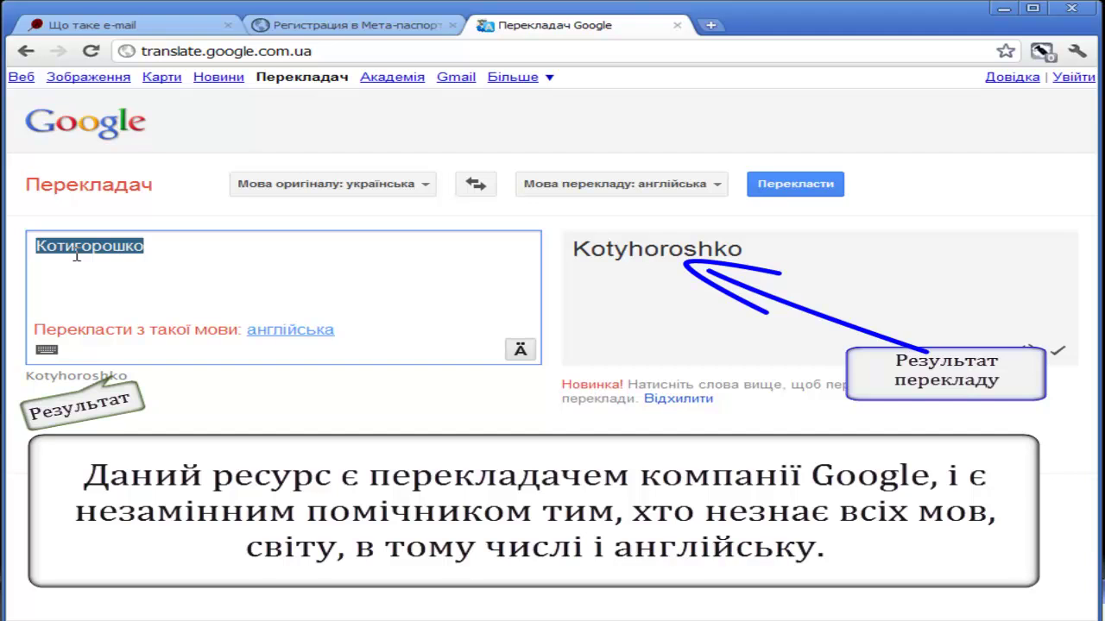
text(ю)
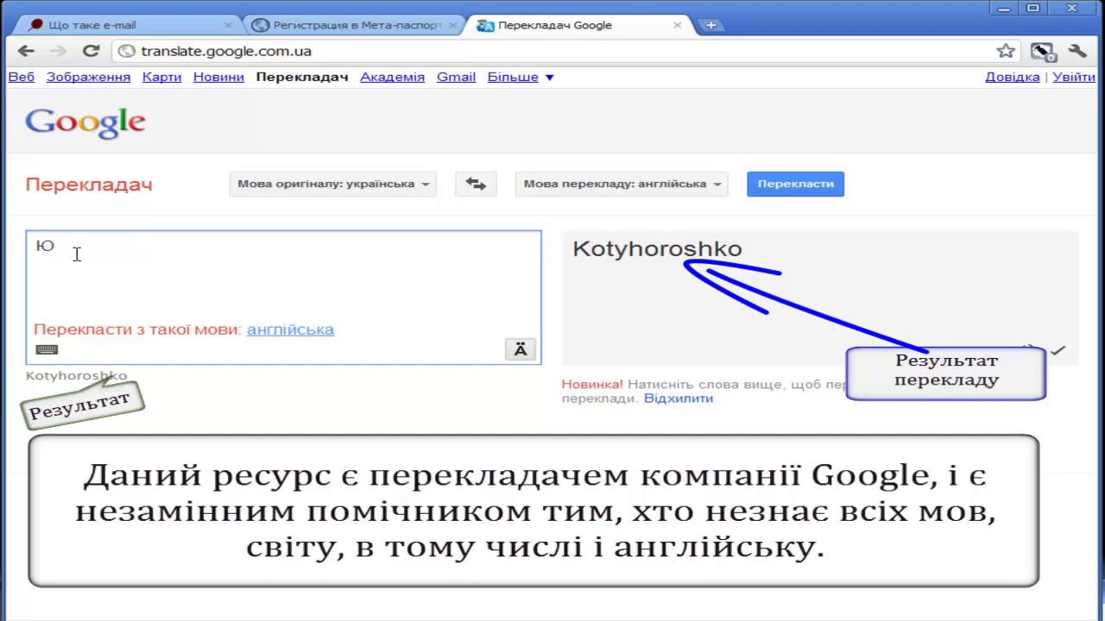
text(щенк)
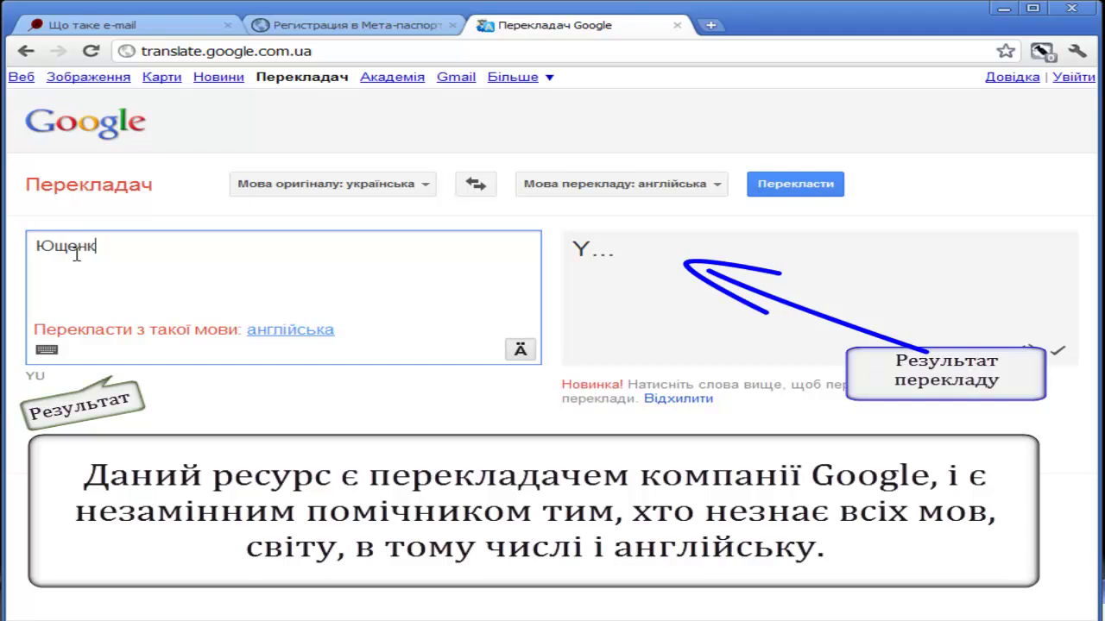
text(о)
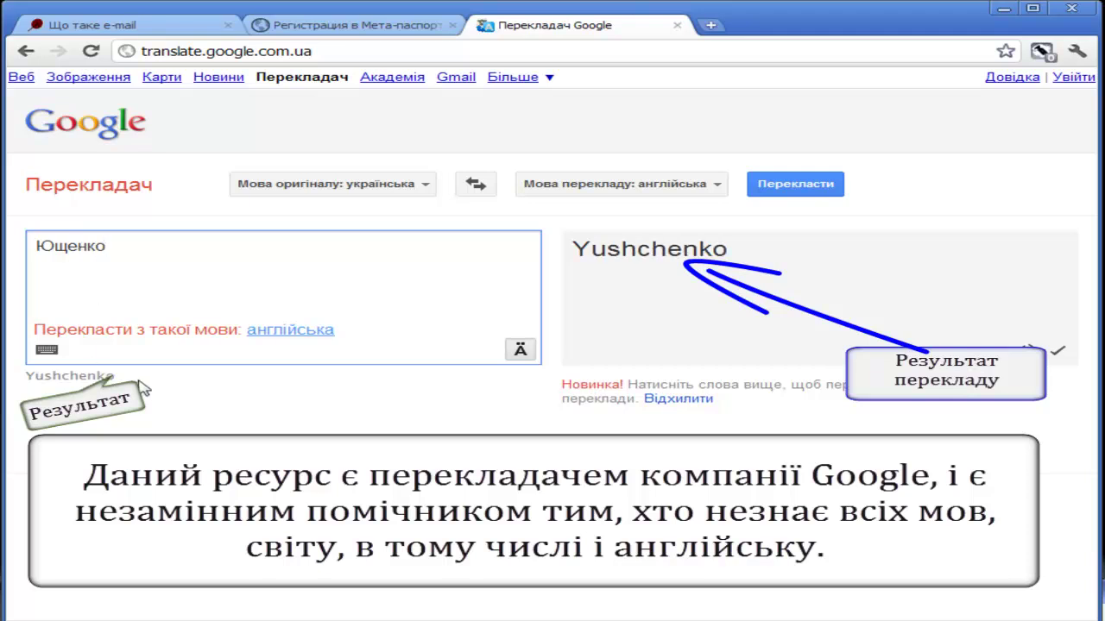
drag(114, 376, 52, 249)
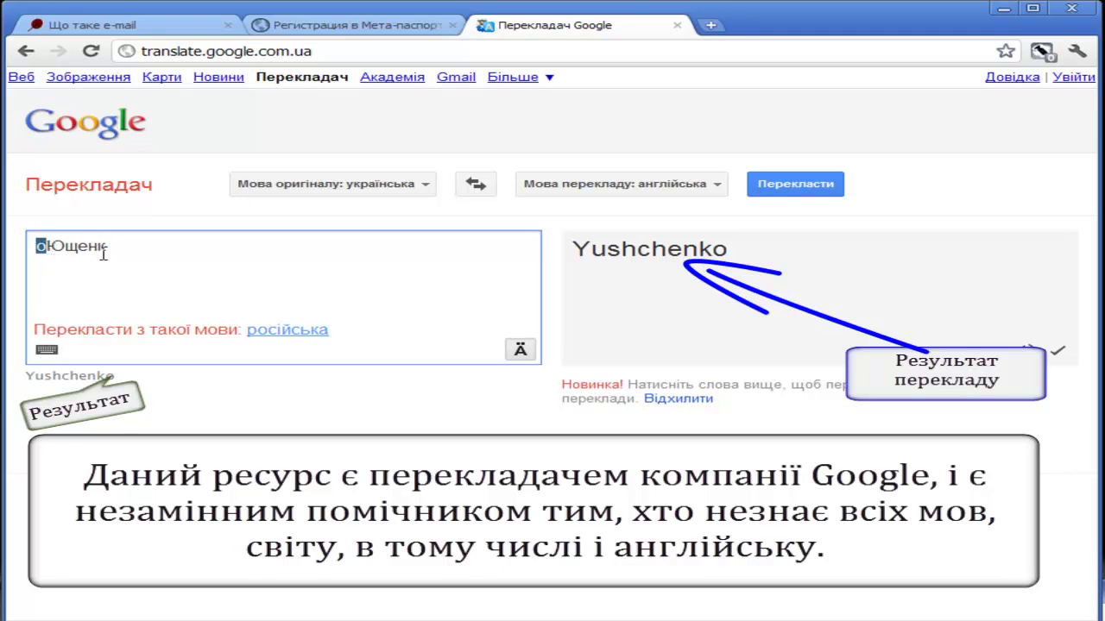
key(Delete)
key(Delete)
key(Delete)
key(Delete)
key(Delete)
key(Delete)
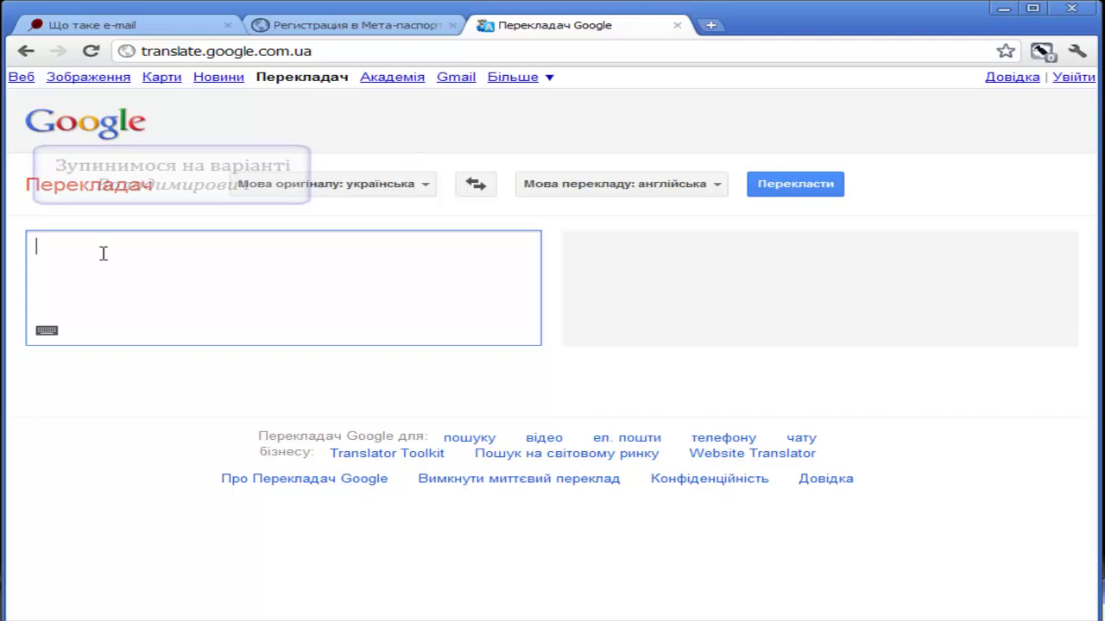
- Paste the patronymic back, select its Latin transliteration, and return to the registration tab
key(ctrl+v)
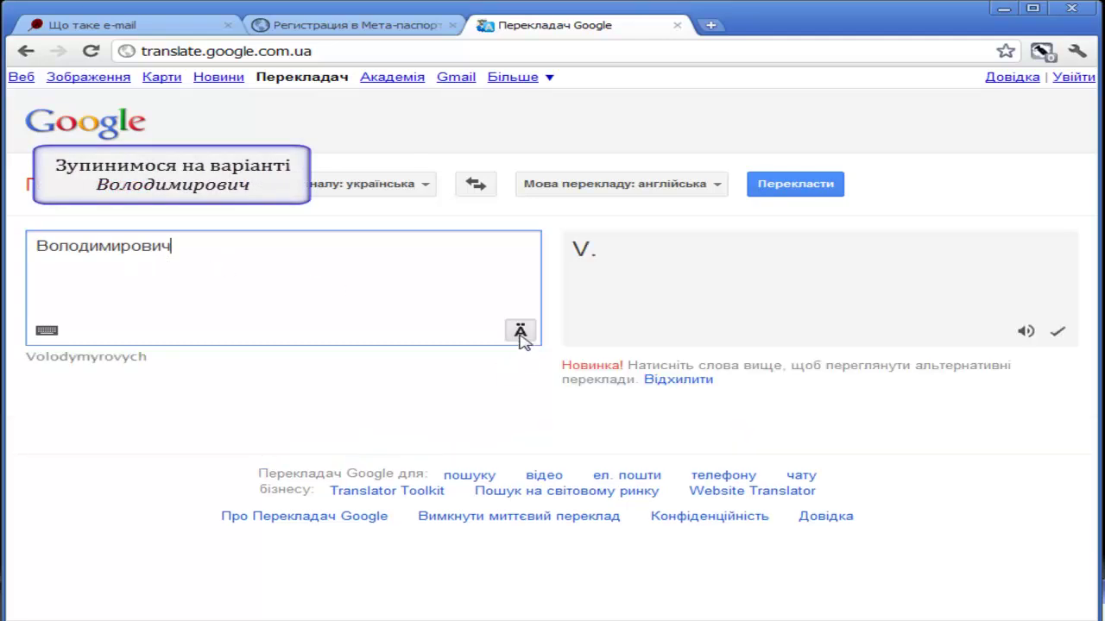
click(521, 335)
click(521, 334)
drag(147, 356, 19, 356)
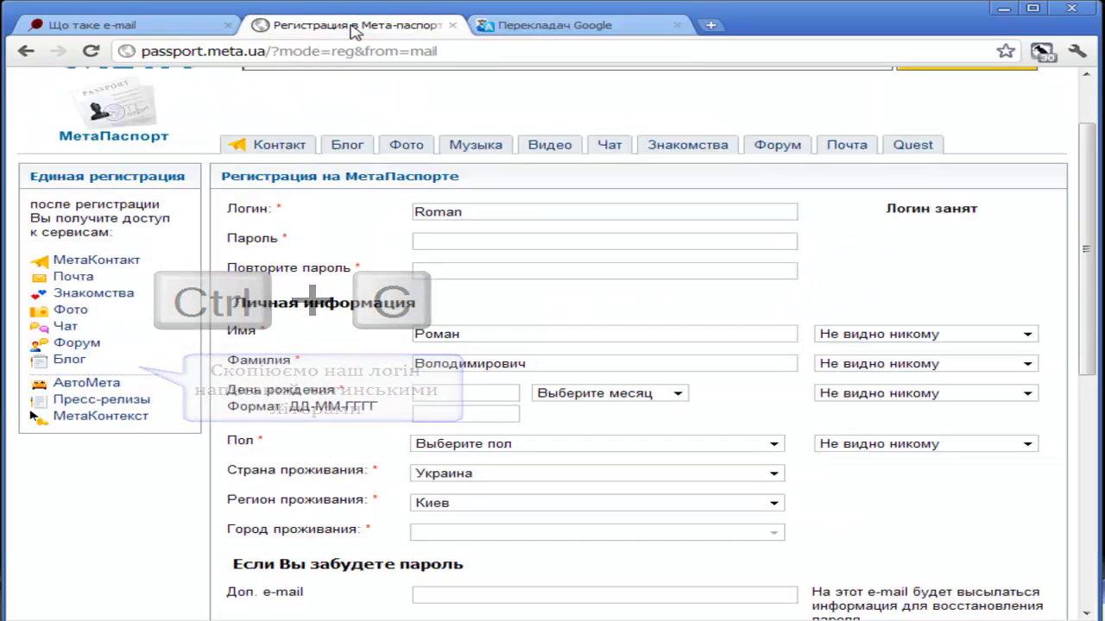
click(352, 26)
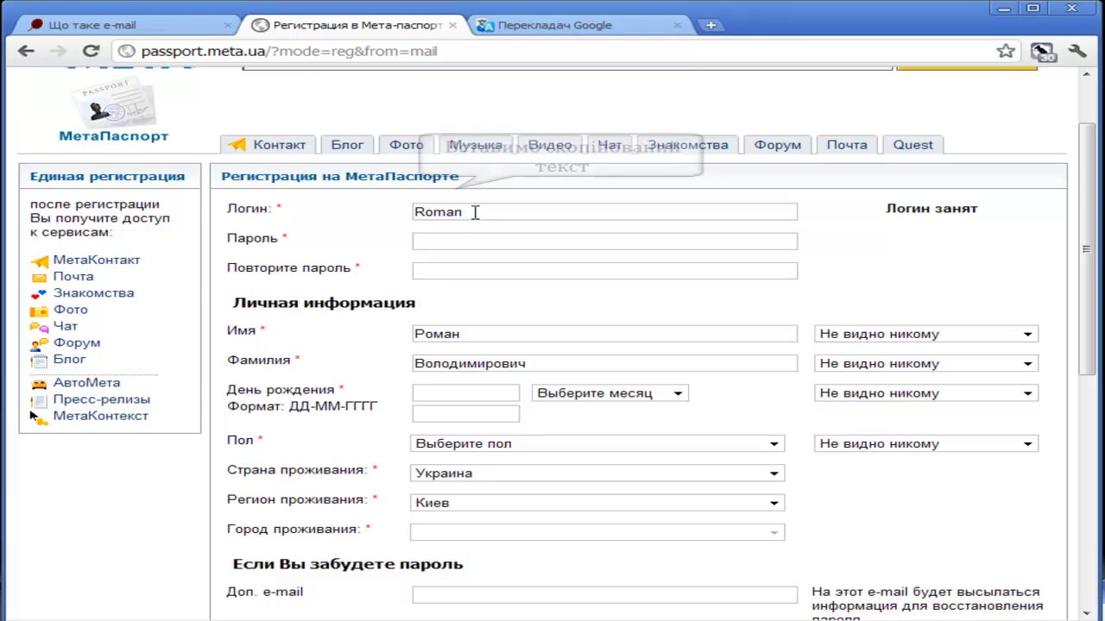
drag(475, 213, 382, 209)
key(ctrl+v)
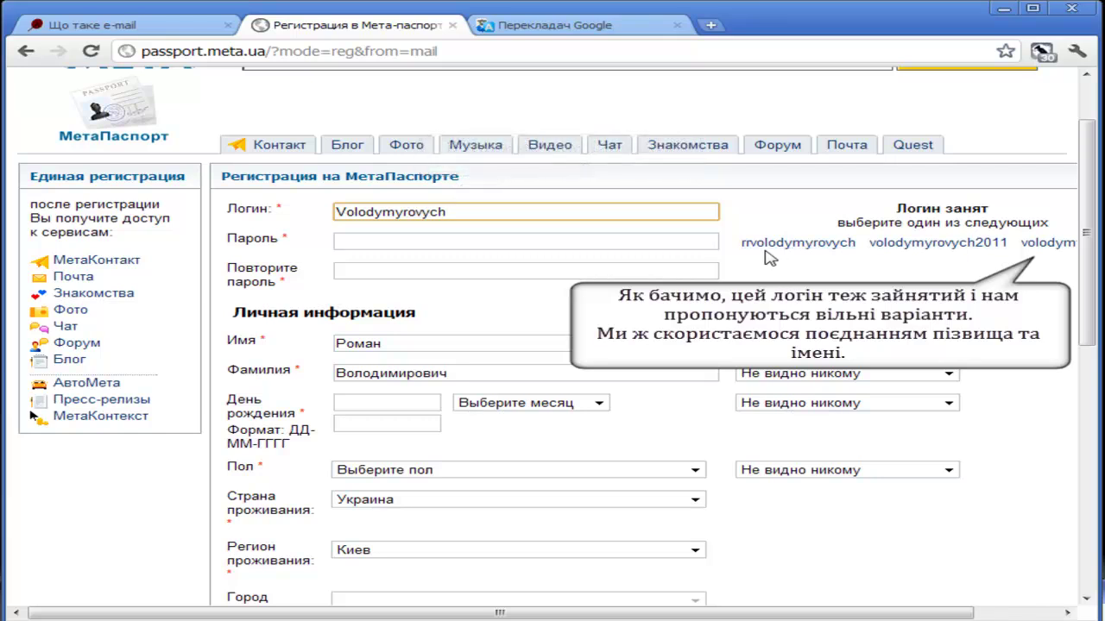
click(345, 211)
text(Roman)
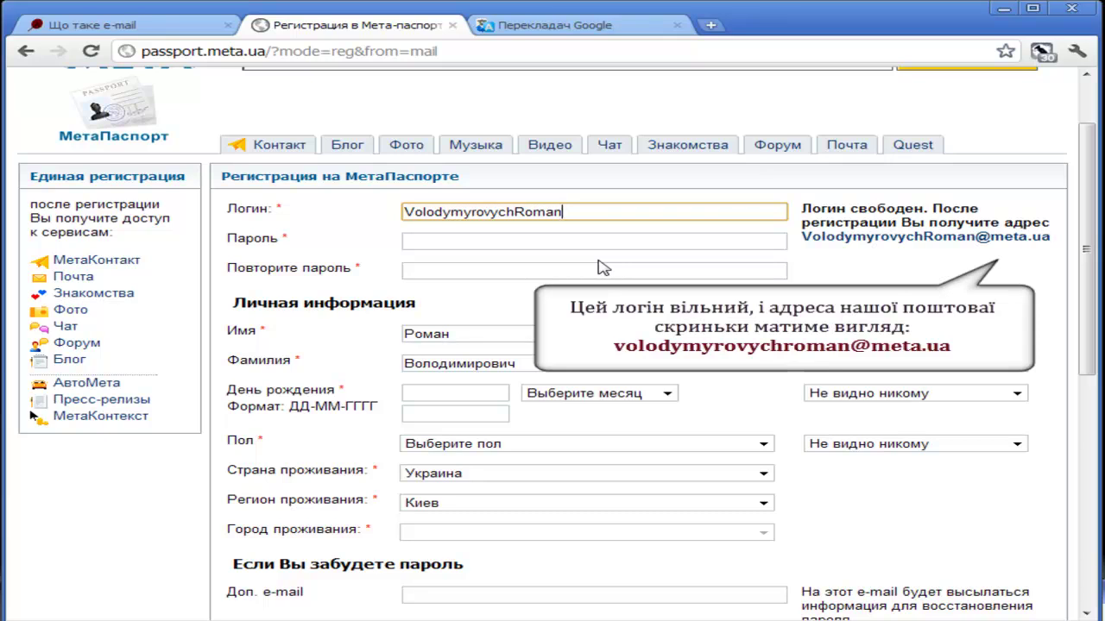
drag(801, 238, 1045, 238)
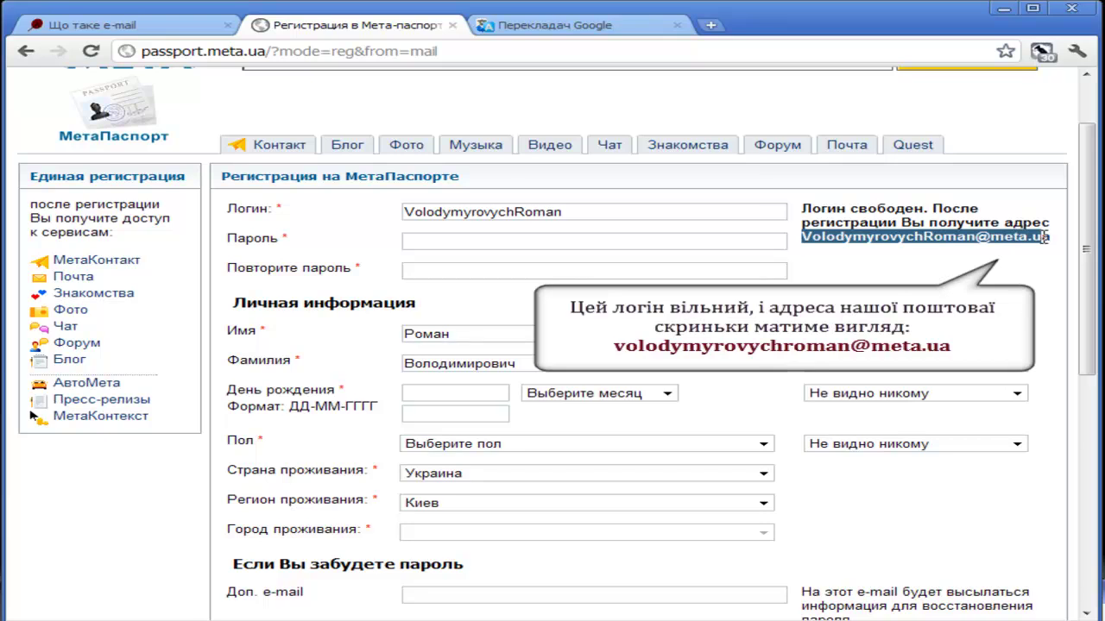
click(458, 241)
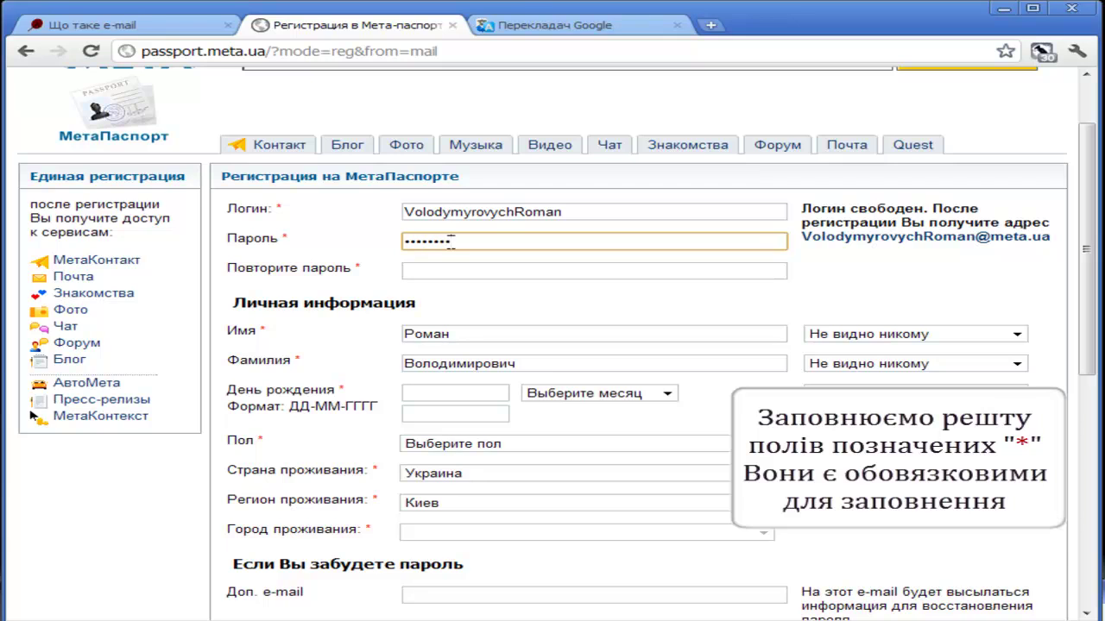
click(452, 272)
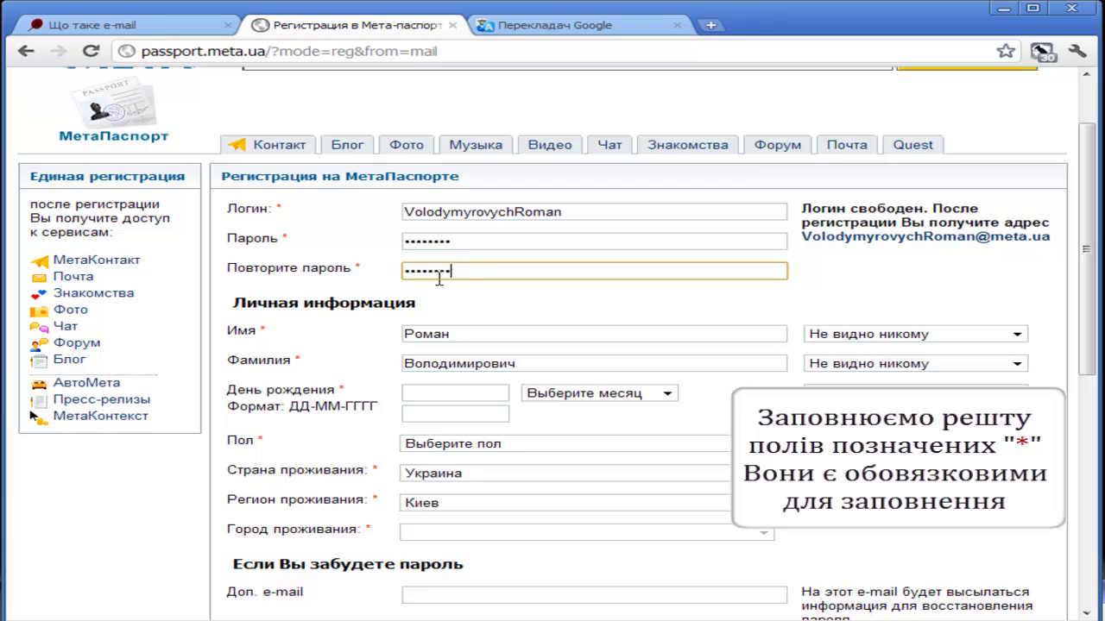
scroll(572, 372, down, 1)
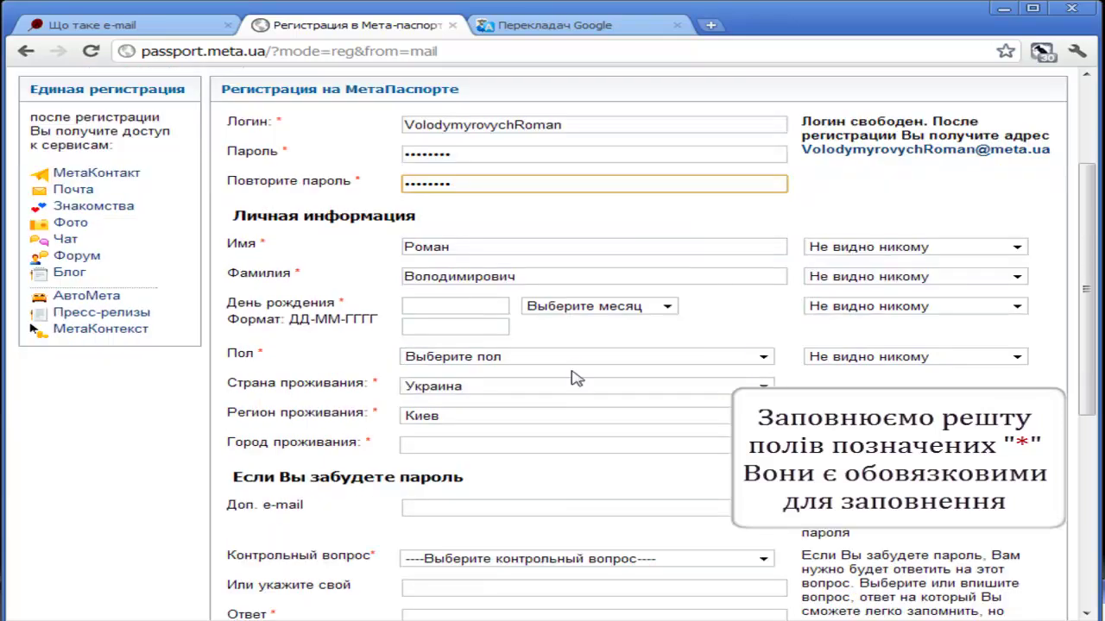
click(472, 308)
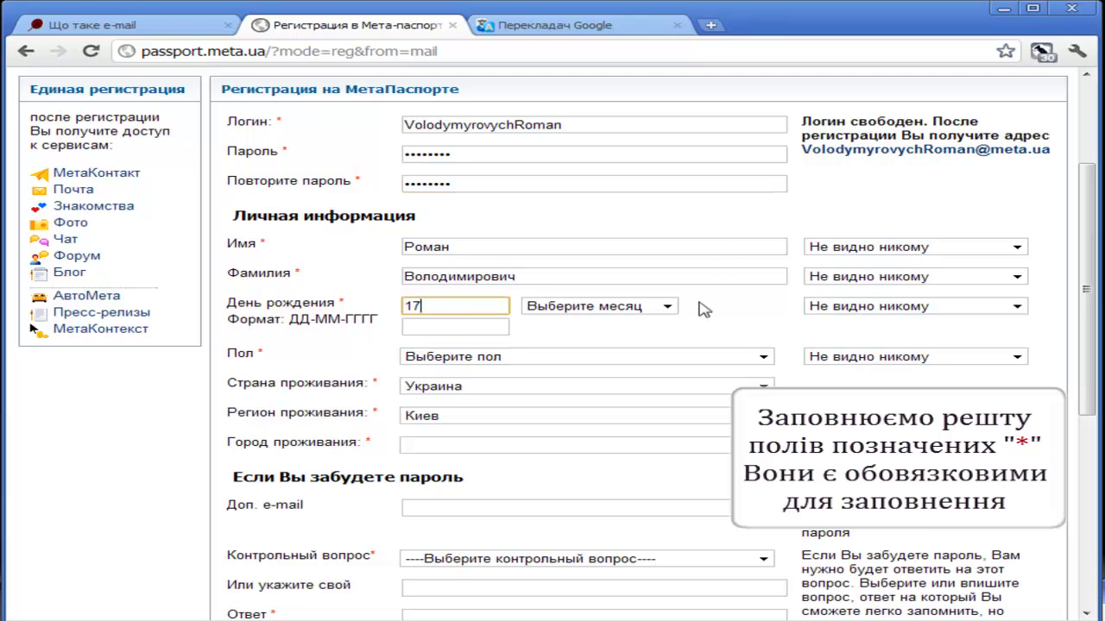
click(667, 306)
click(618, 371)
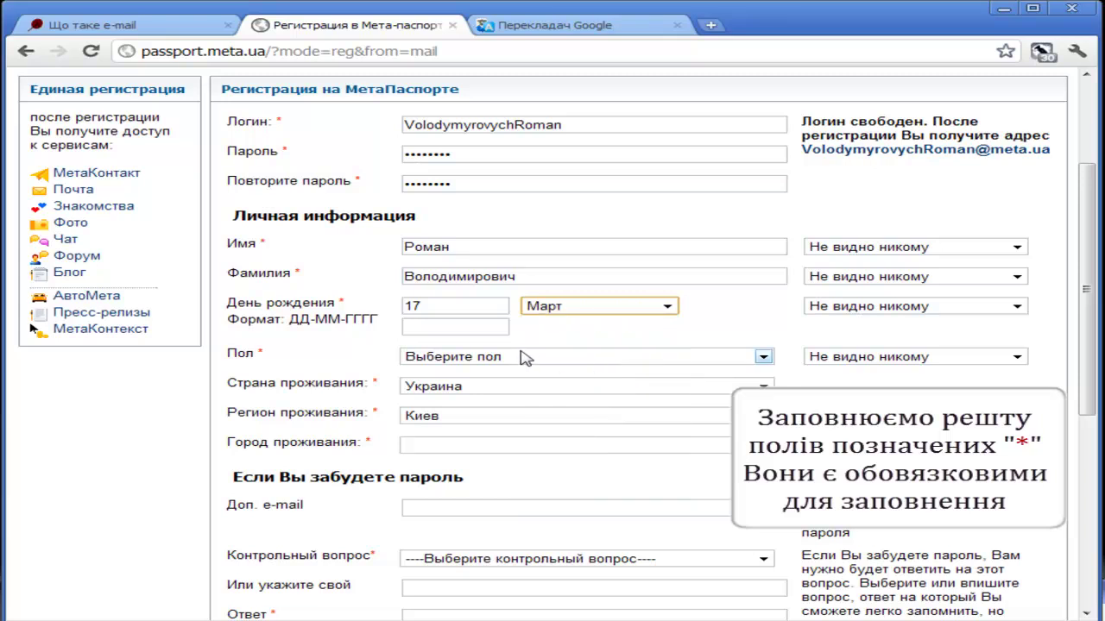
click(470, 323)
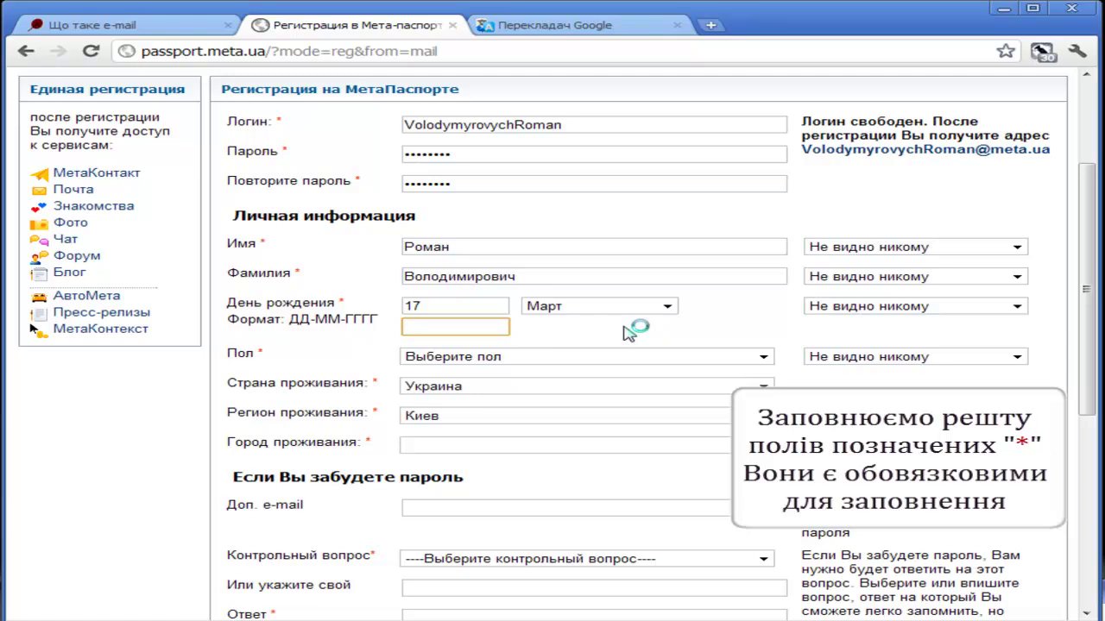
text(1983)
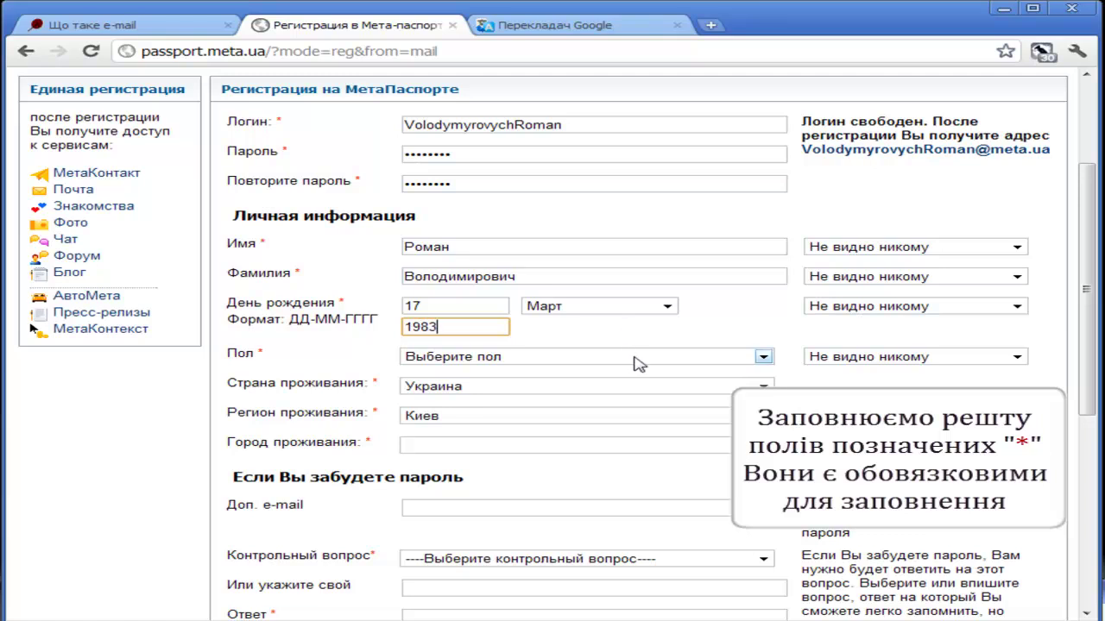
- Set gender to Мужчина and keep Киев as the region
click(763, 356)
click(449, 388)
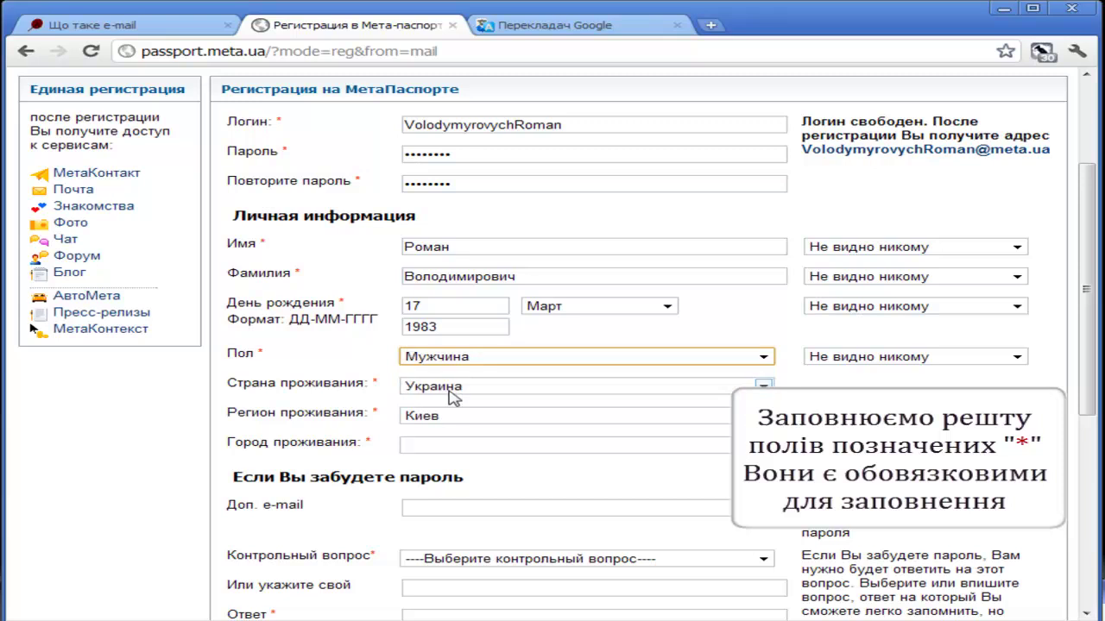
scroll(773, 362, down, 1)
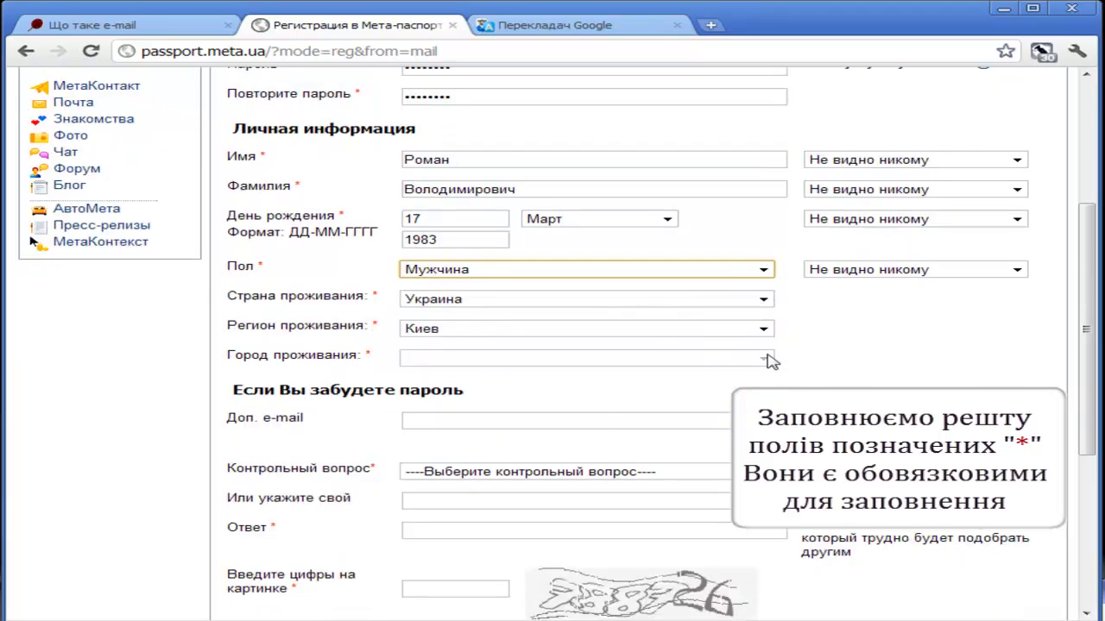
click(763, 329)
click(763, 329)
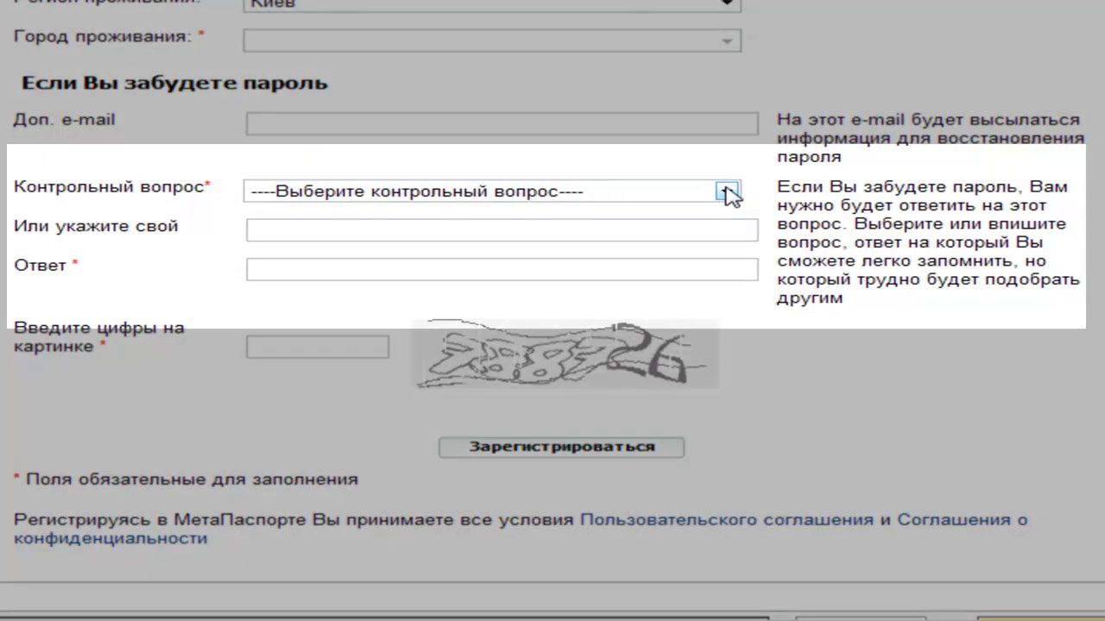
- Choose the security question 'Отчество Вашей тещи' and type its answer, correcting a typo
click(727, 191)
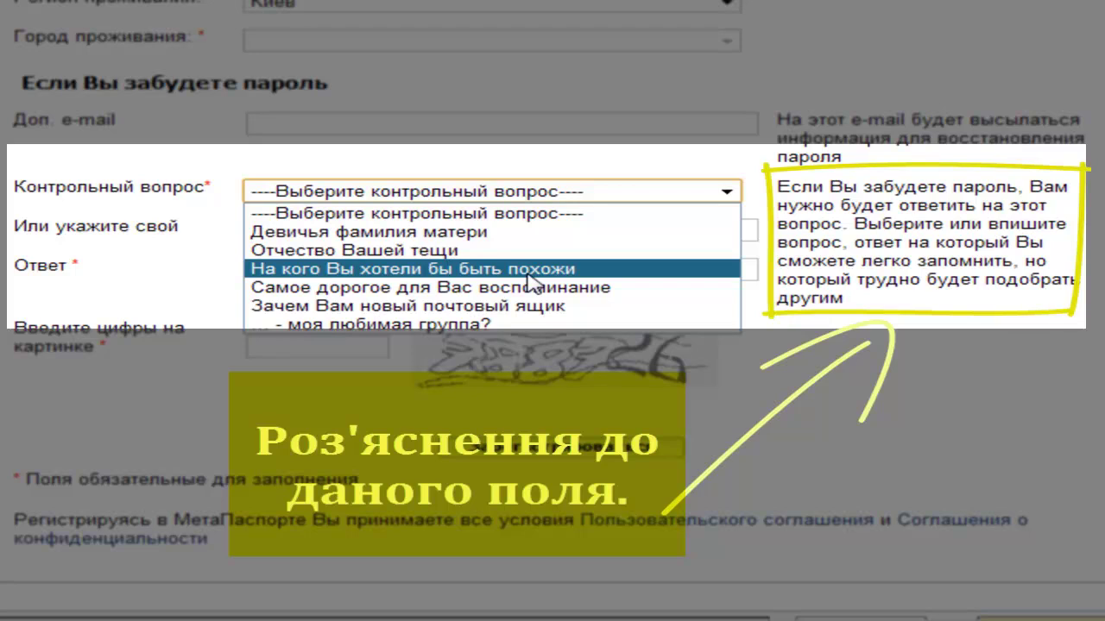
click(528, 251)
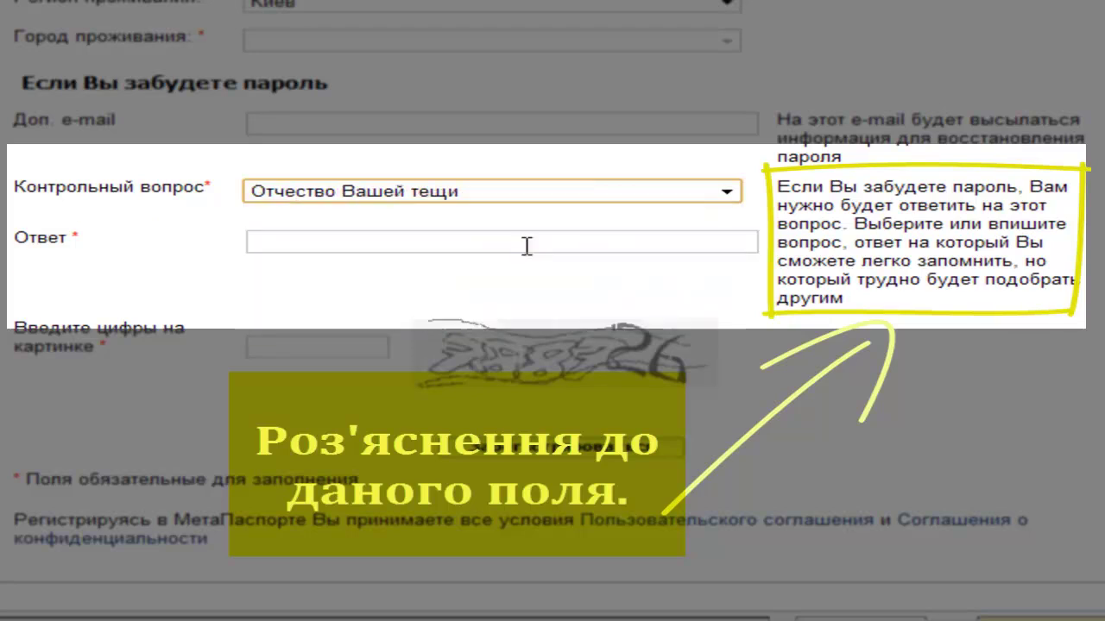
click(395, 245)
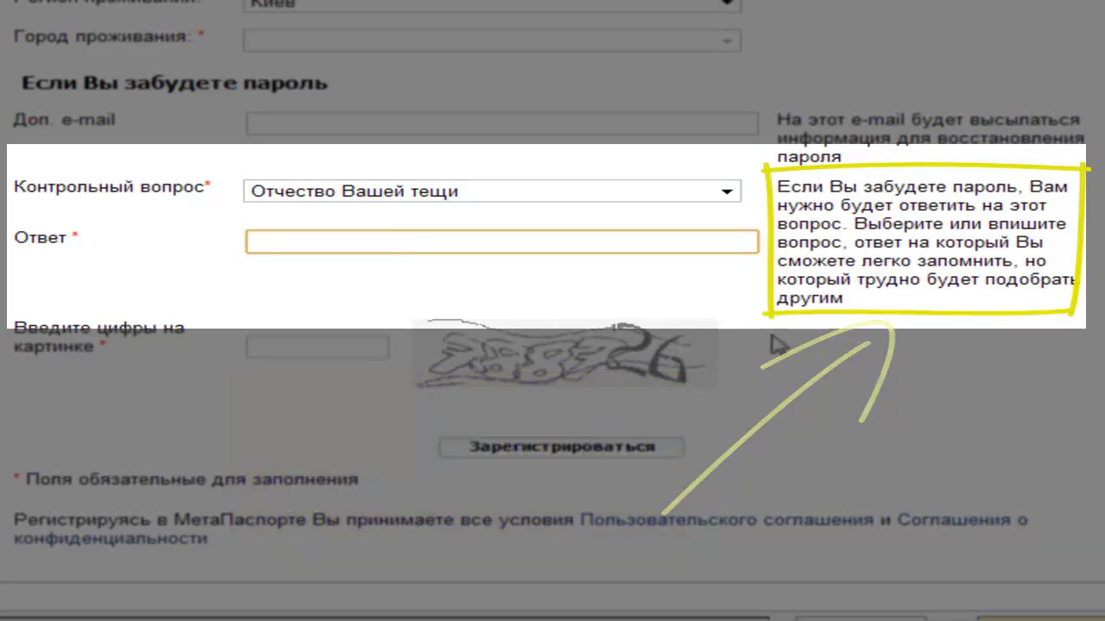
text(Rf)
key(BackSpace)
key(BackSpace)
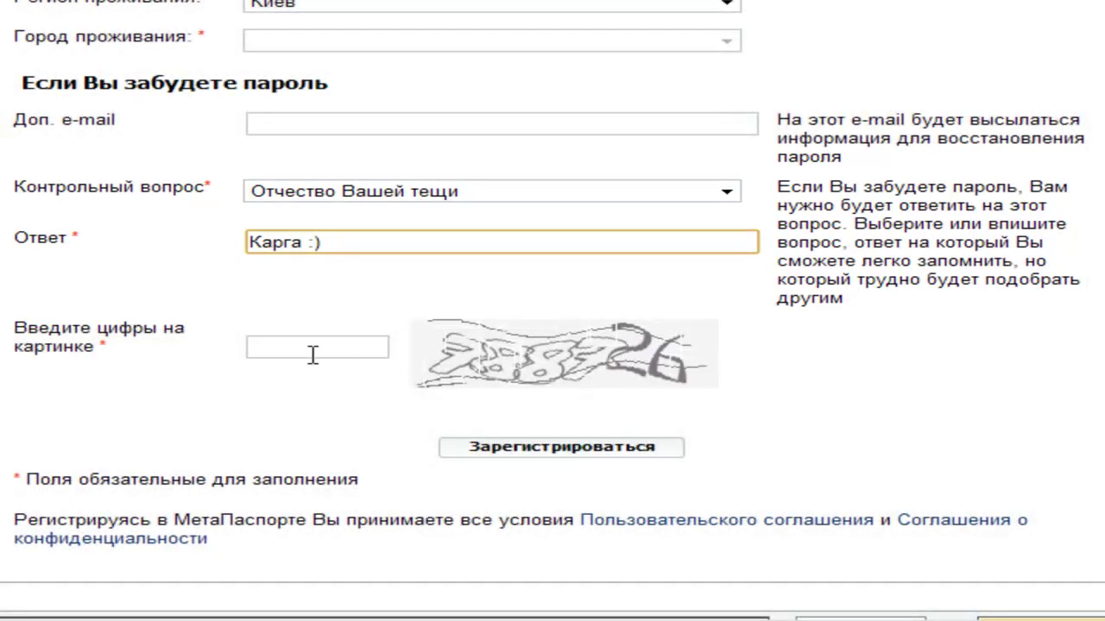
- Refresh the captcha image twice, enter the captcha digits and submit the МетаПаспорт registration
click(312, 355)
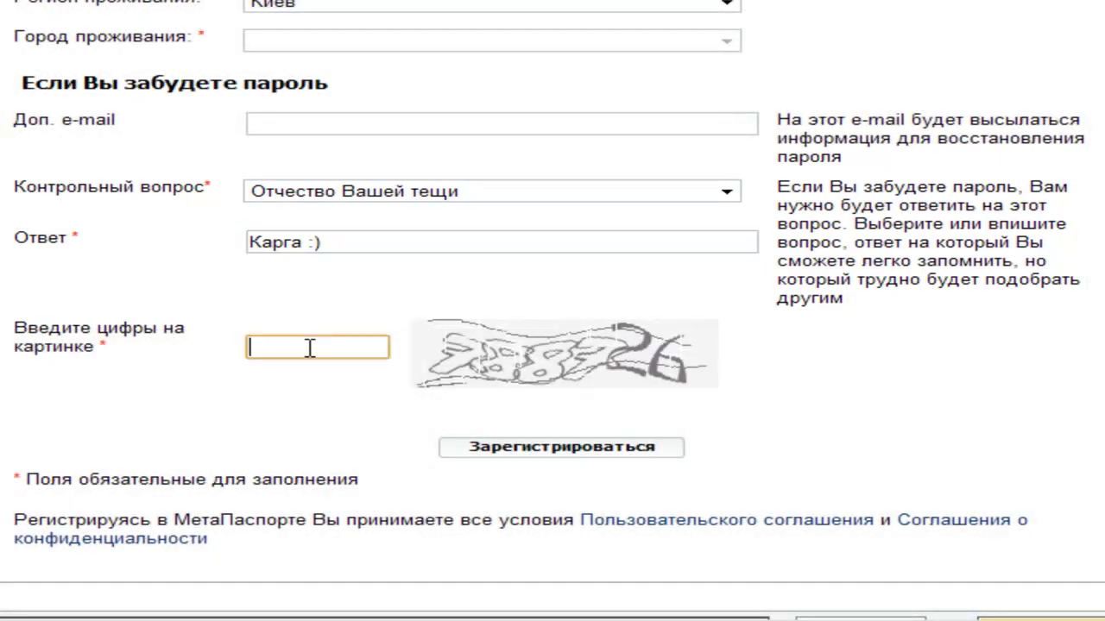
click(532, 369)
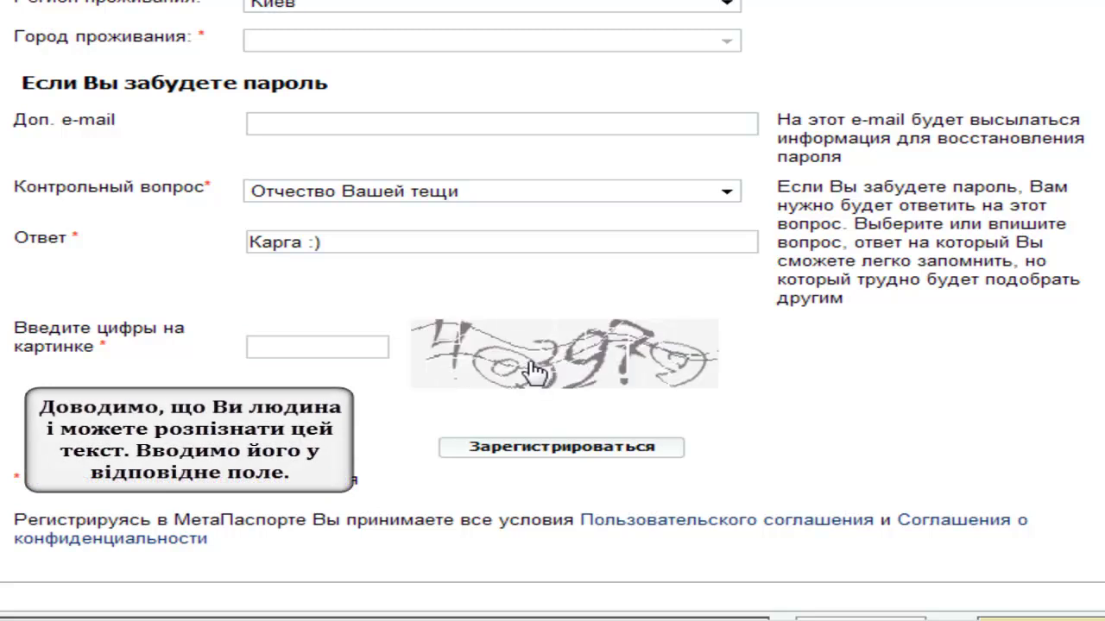
click(531, 367)
click(677, 391)
text(68)
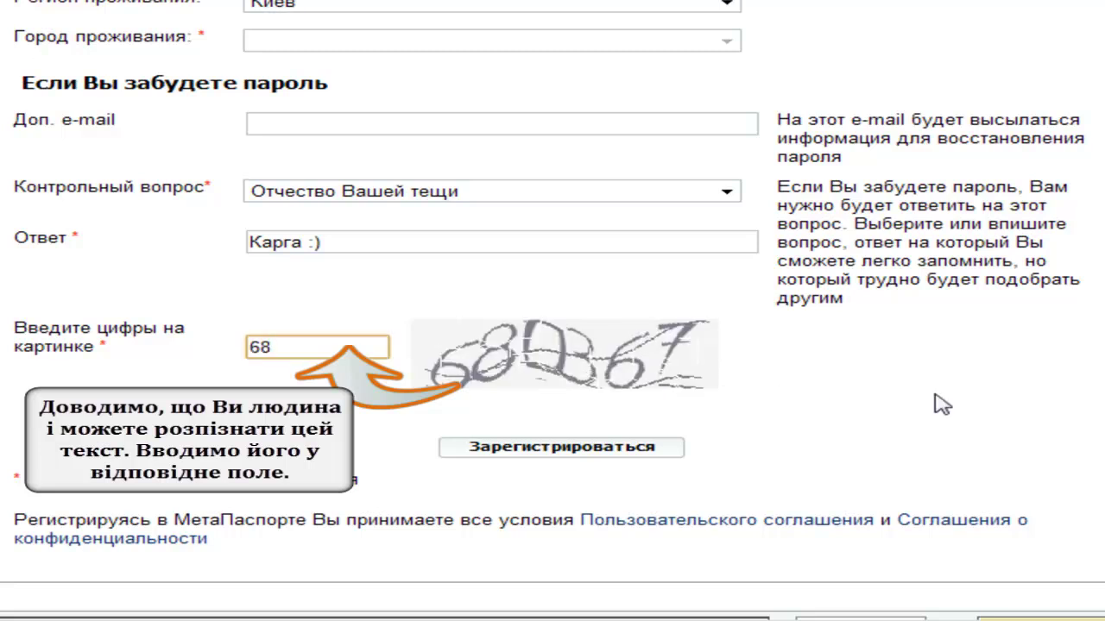
text(0367)
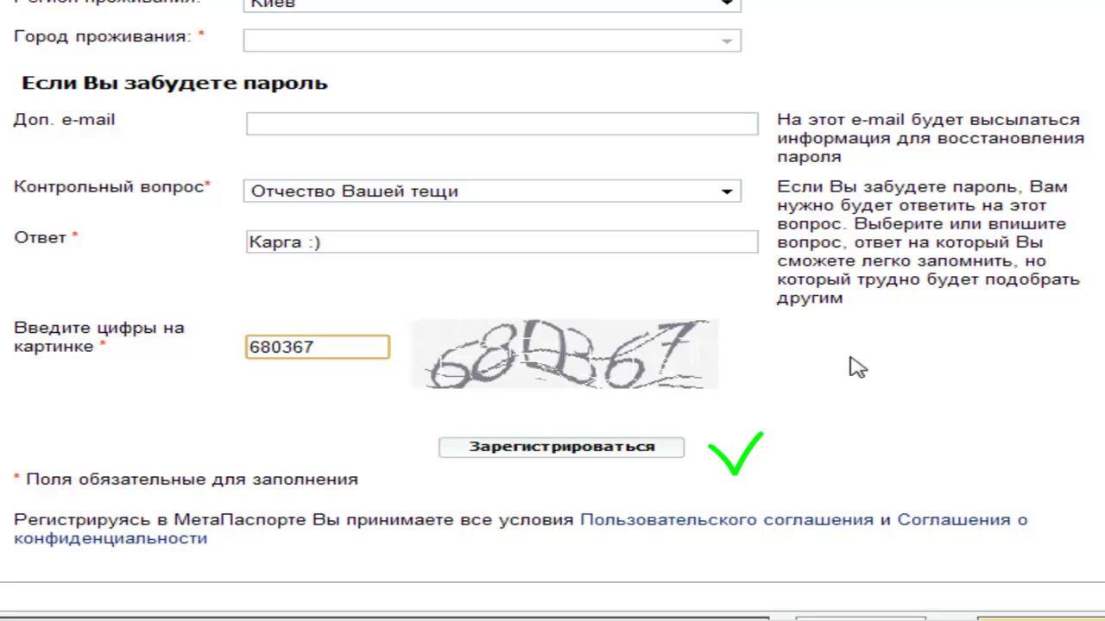
click(625, 456)
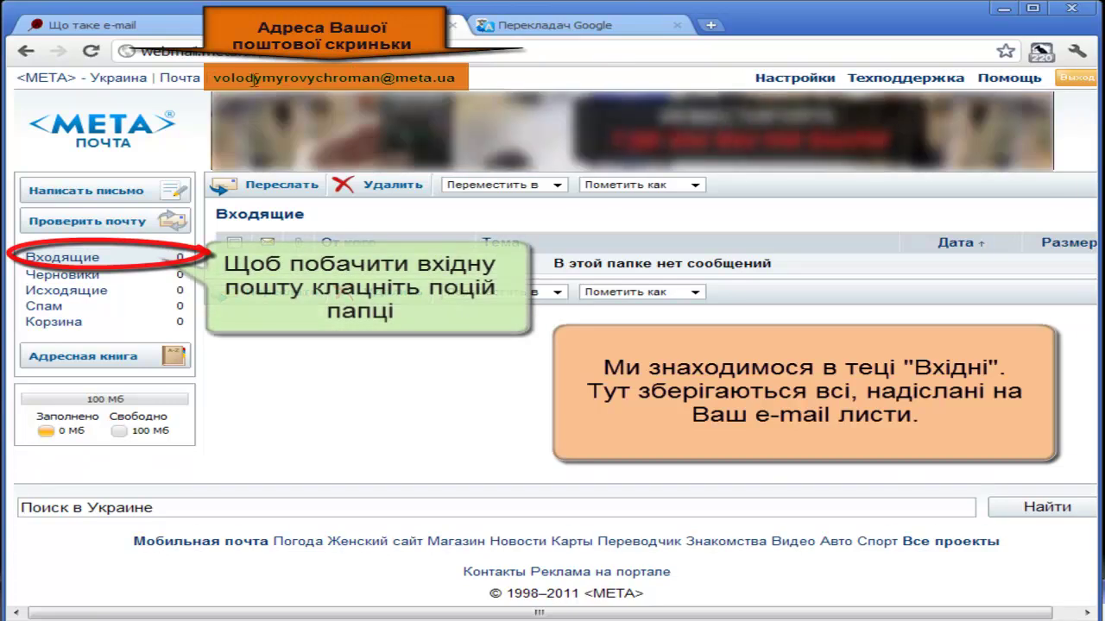
- Highlight the new mailbox address in the header, then view the empty Черновики folder
mouse_move(214, 77)
mouse_down()
mouse_move(473, 78)
mouse_move(371, 78)
mouse_up()
click(395, 416)
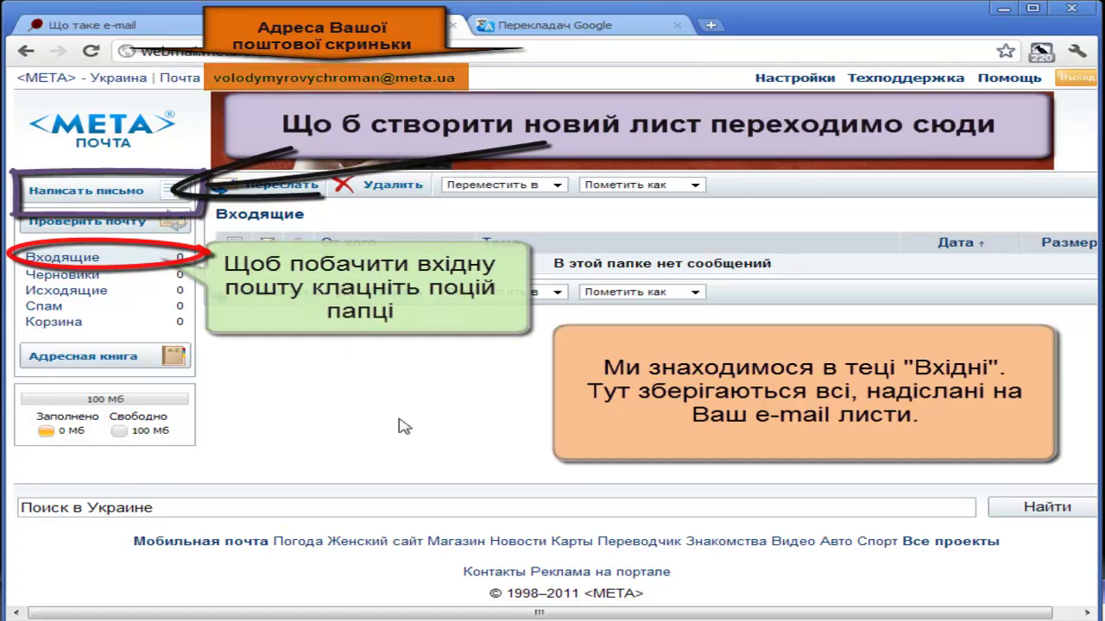
click(62, 273)
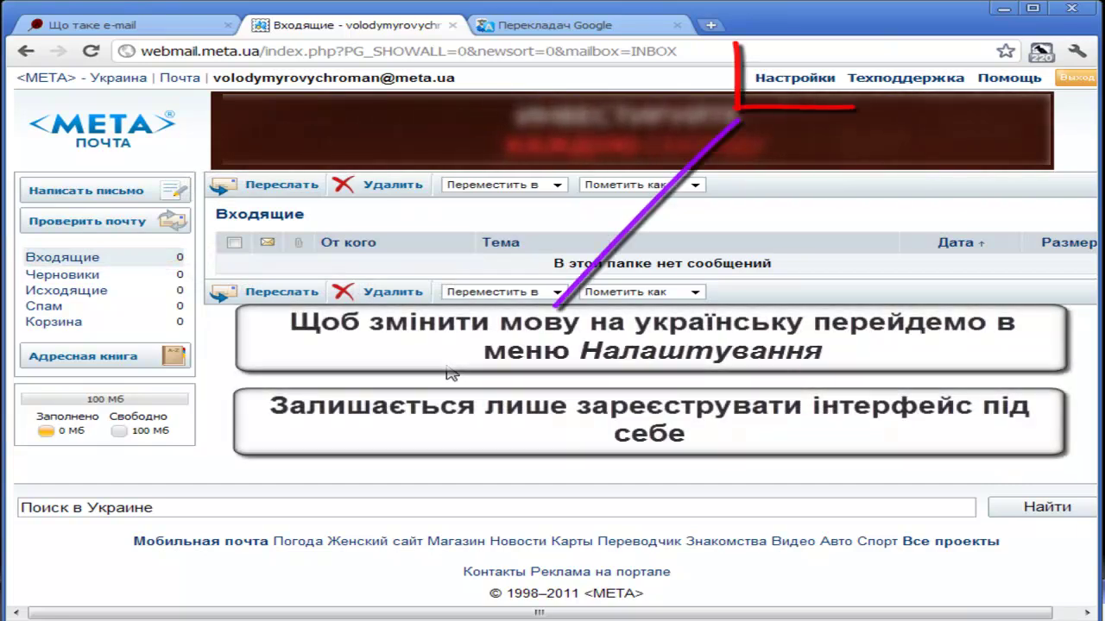
- Save appearance settings with interface language українська мова and the third, green colour scheme
click(781, 79)
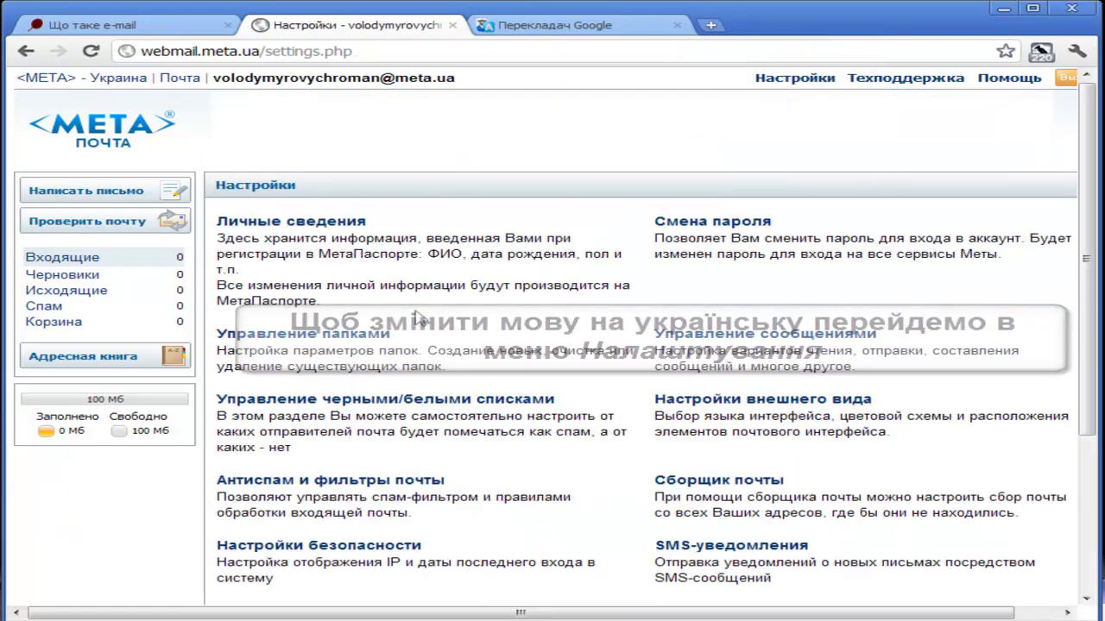
scroll(697, 248, down, 2)
click(709, 226)
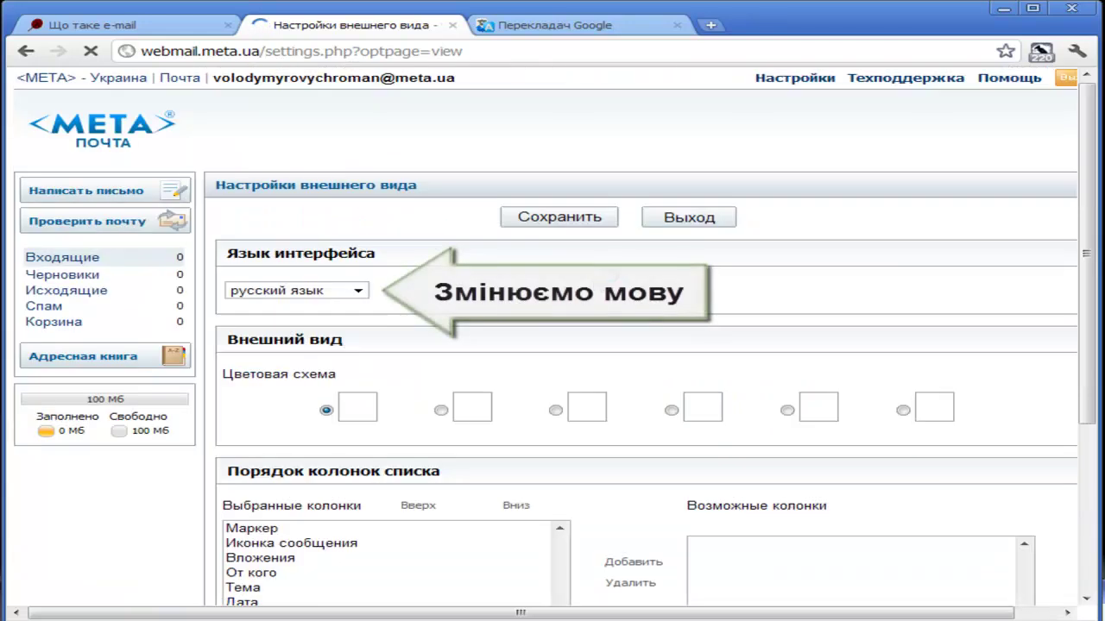
click(357, 292)
click(326, 322)
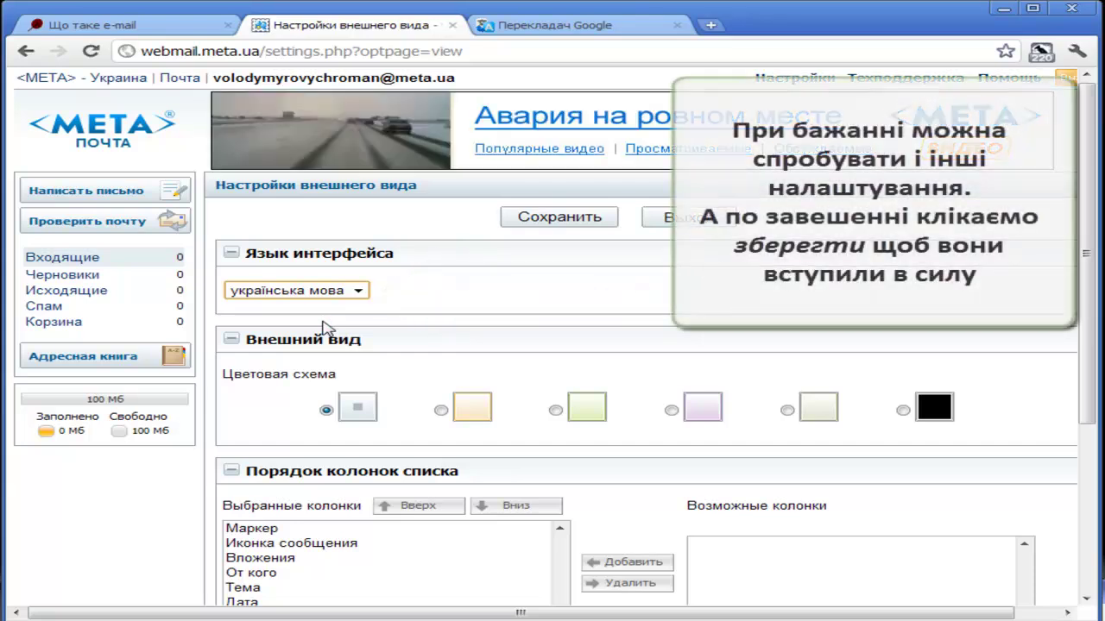
scroll(609, 296, down, 3)
click(556, 236)
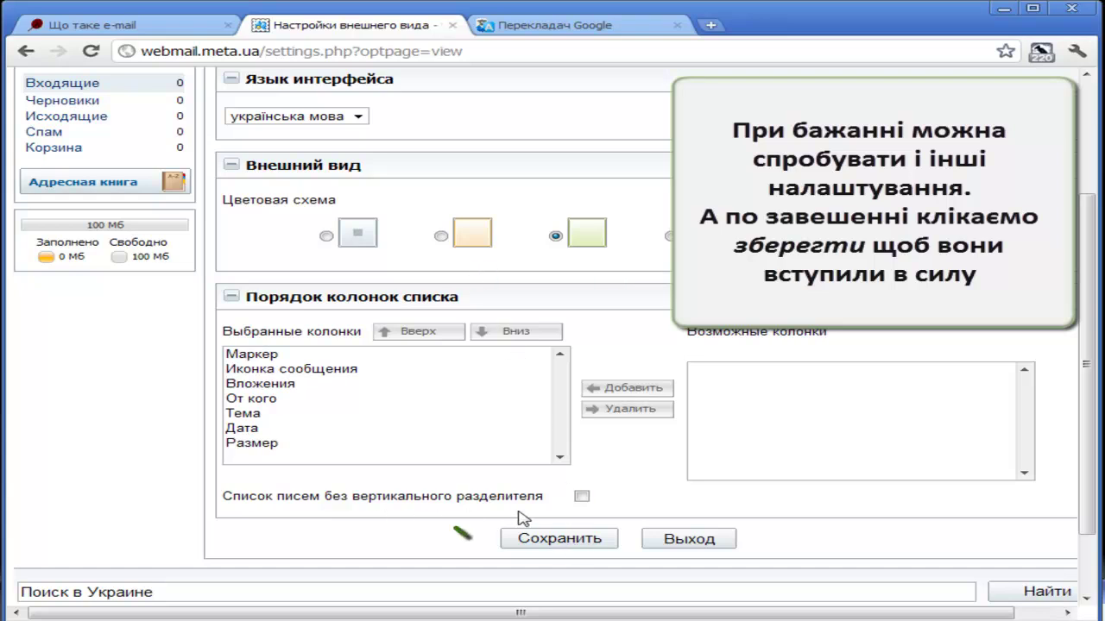
click(559, 542)
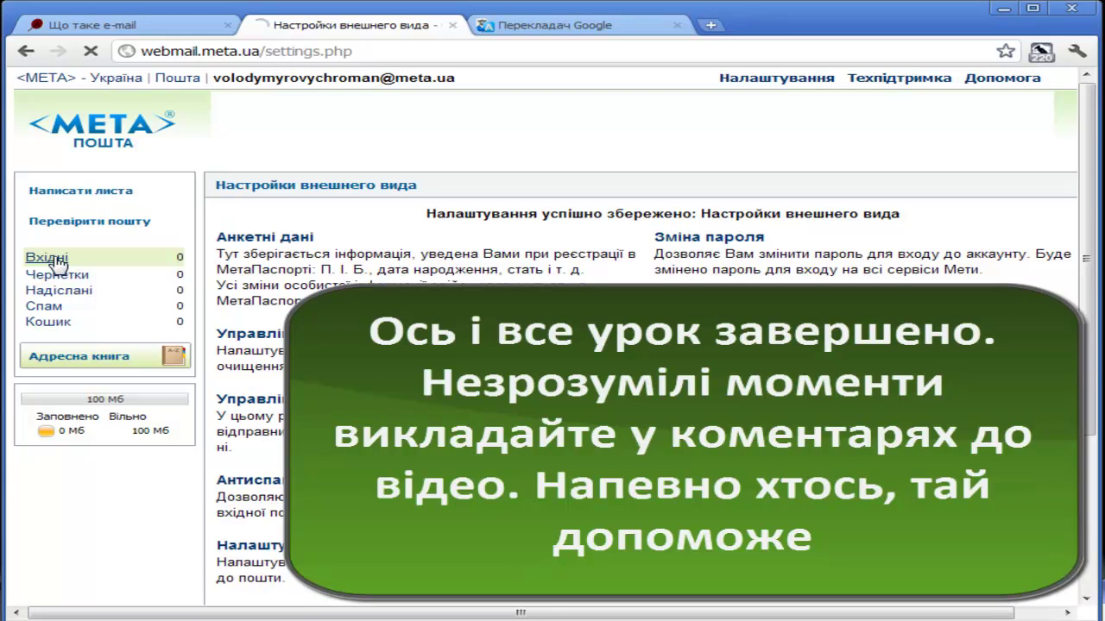
- Return to the empty Вхідні inbox in the now-Ukrainian interface
click(53, 259)
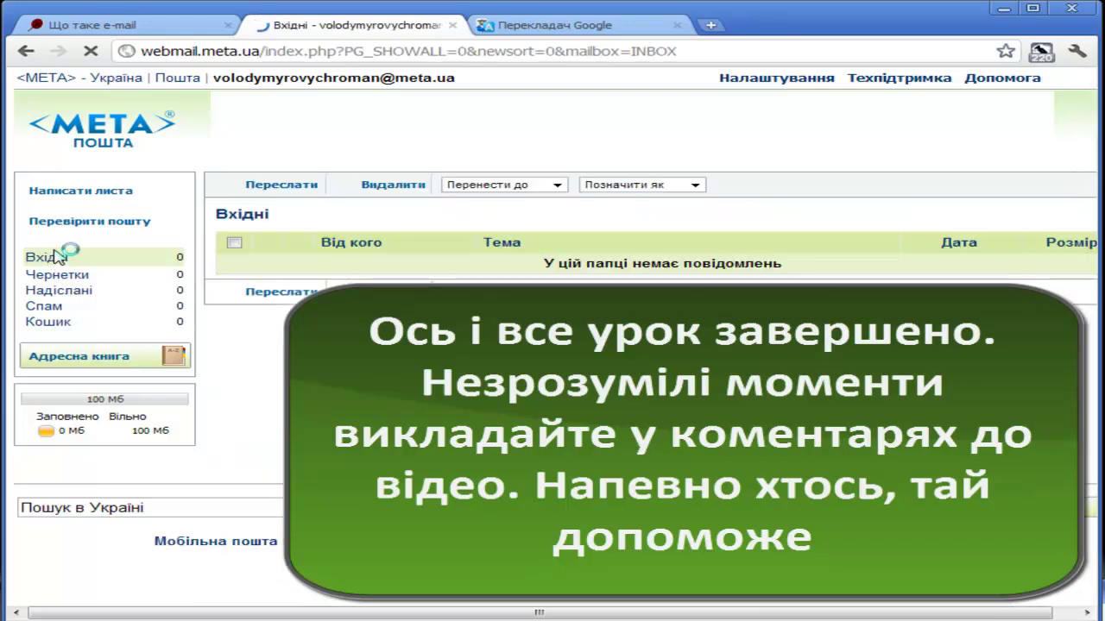